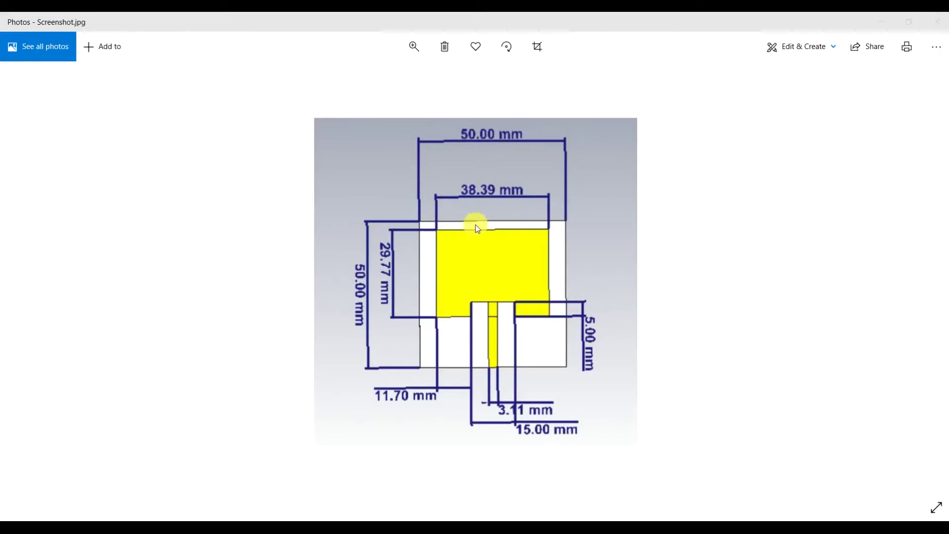
# Switch the antenna model to the preset Front view
pyautogui.keyDown('ctrl'); pyautogui.scroll(2, 476, 228); pyautogui.keyUp('ctrl')
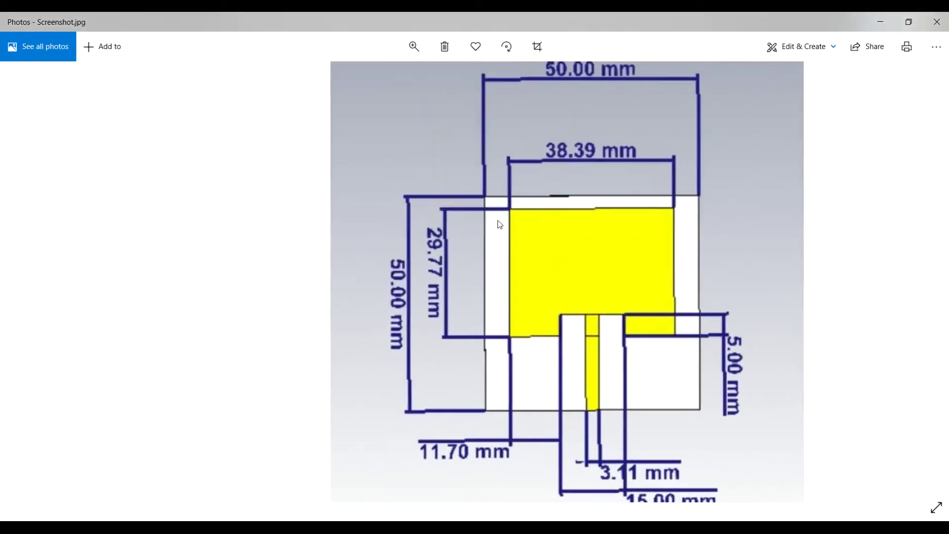
pyautogui.moveTo(469, 225); pyautogui.dragTo(405, 220)
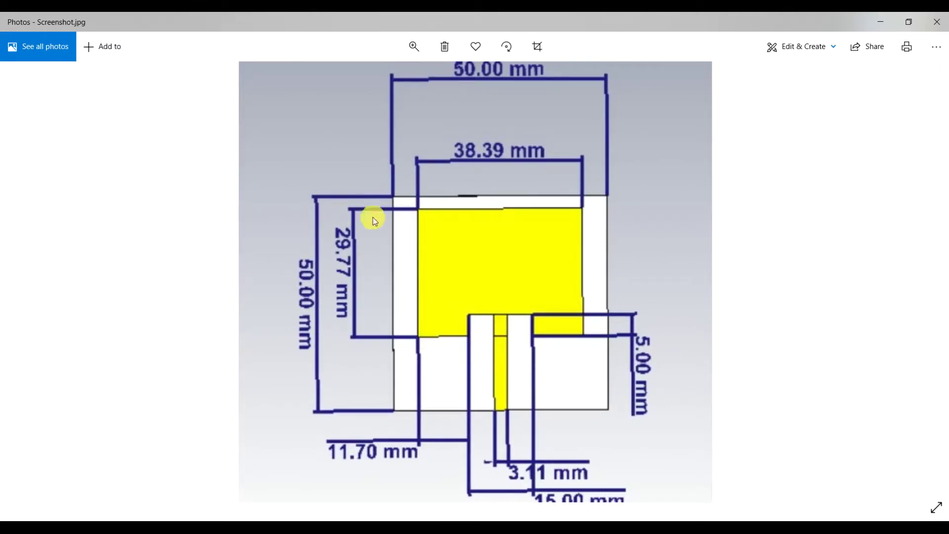
pyautogui.keyDown('ctrl'); pyautogui.scroll(-2, 524, 351); pyautogui.keyUp('ctrl')
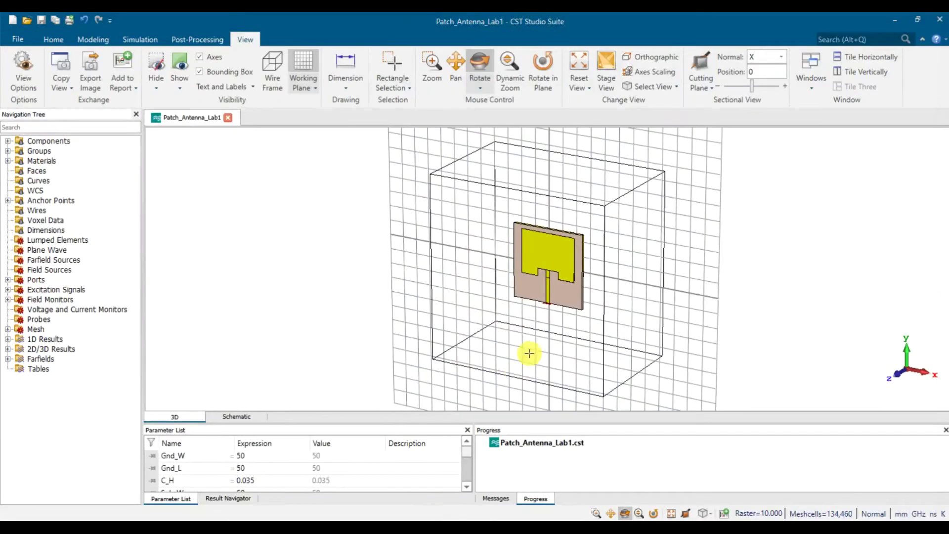
pyautogui.moveTo(503, 314); pyautogui.dragTo(469, 263)
pyautogui.click(653, 87)
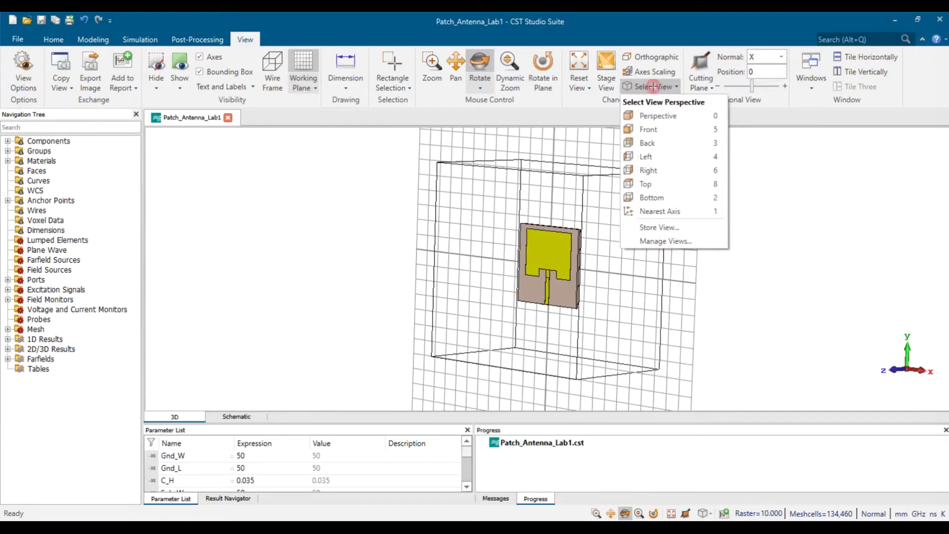
pyautogui.click(648, 130)
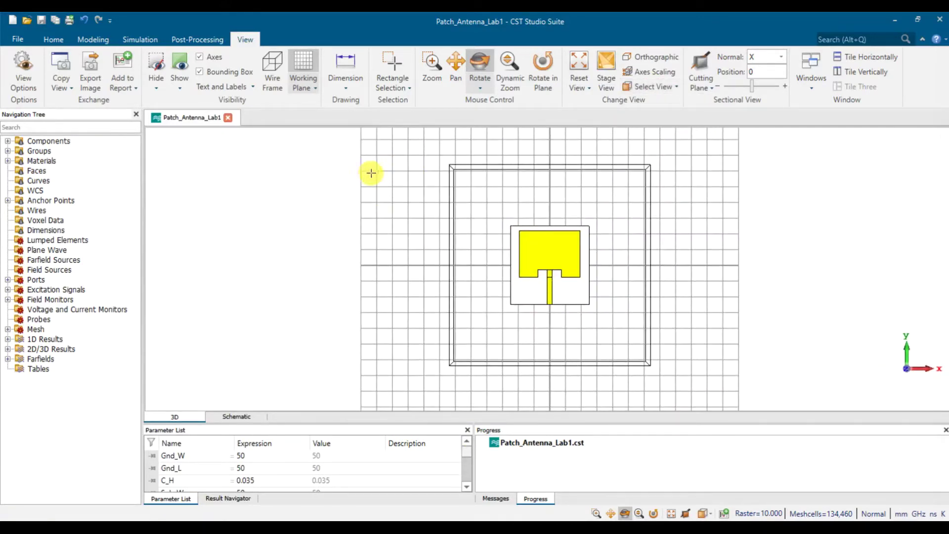
# Hide the working plane grid and the model's bounding box
pyautogui.click(301, 60)
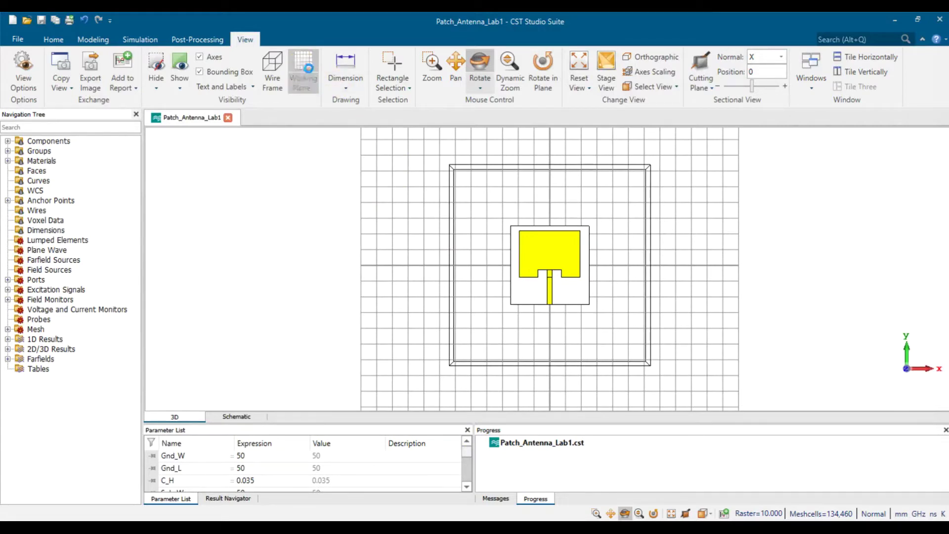
pyautogui.rightClick(382, 208)
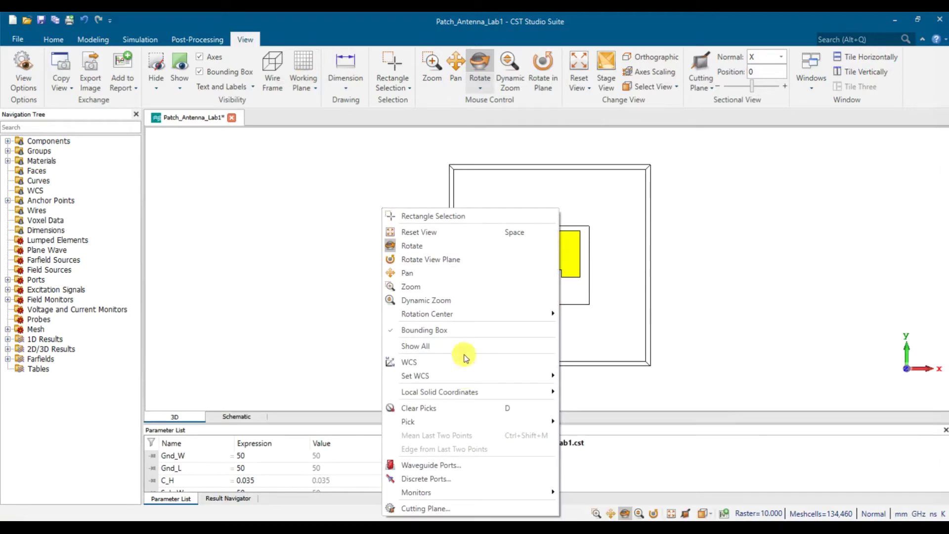
pyautogui.moveTo(468, 424)
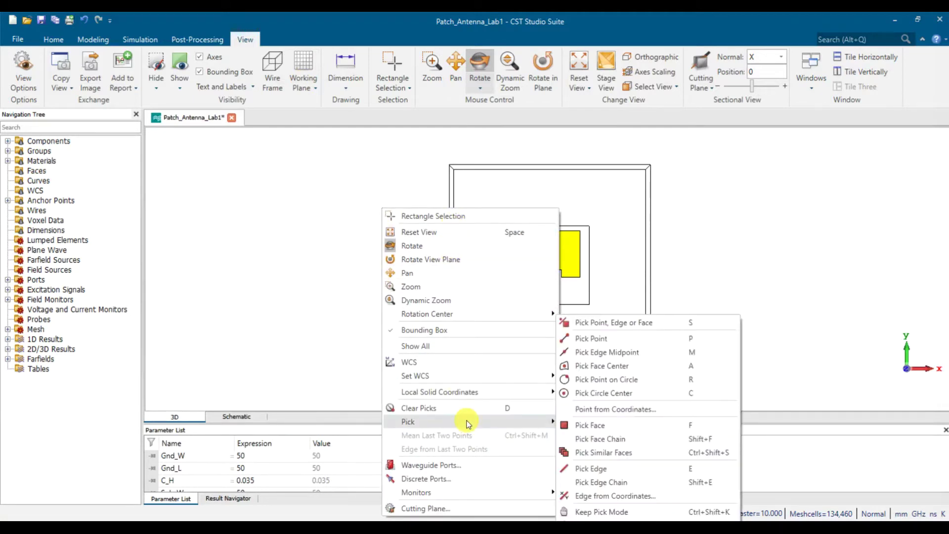
pyautogui.click(438, 329)
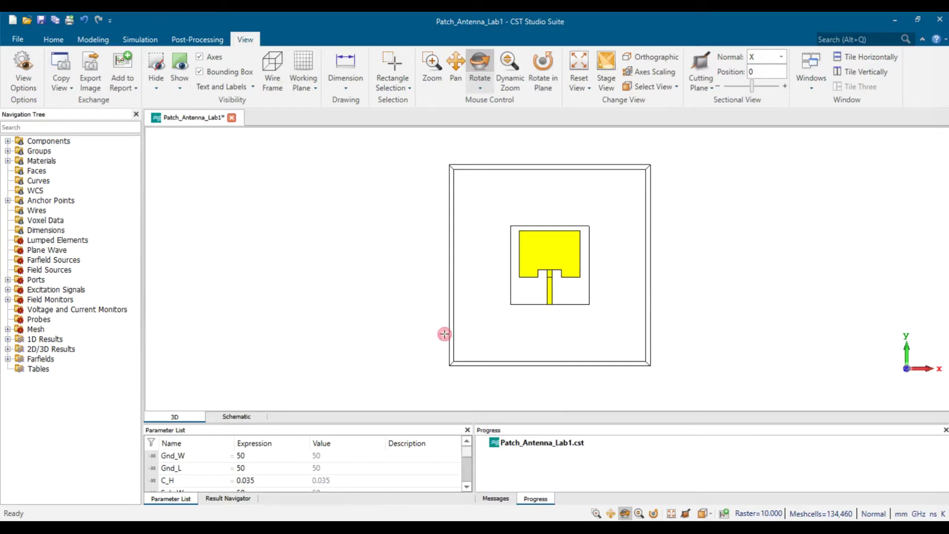
# Return to the straight Front view after a tilt and activate the distance Dimension tool
pyautogui.moveTo(542, 311); pyautogui.dragTo(603, 275)
pyautogui.click(653, 85)
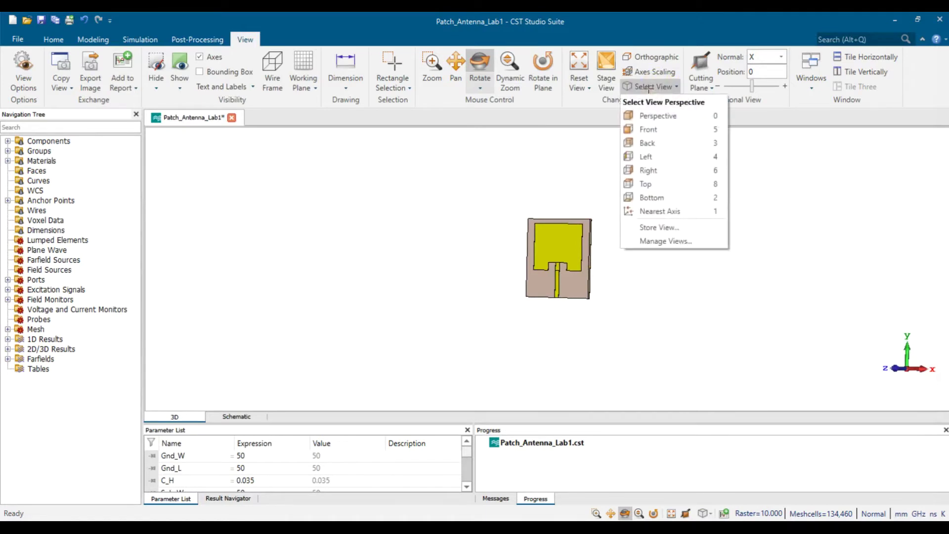
pyautogui.click(647, 130)
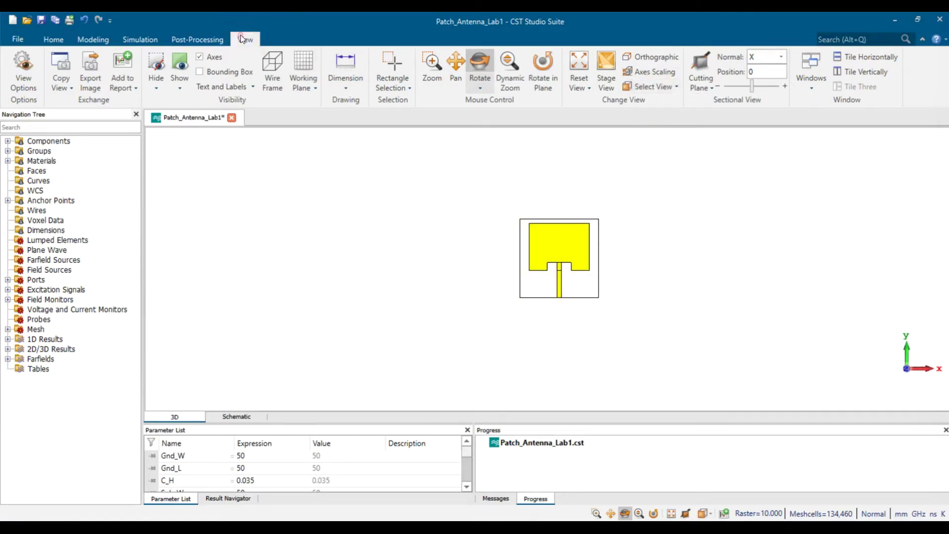
pyautogui.click(345, 69)
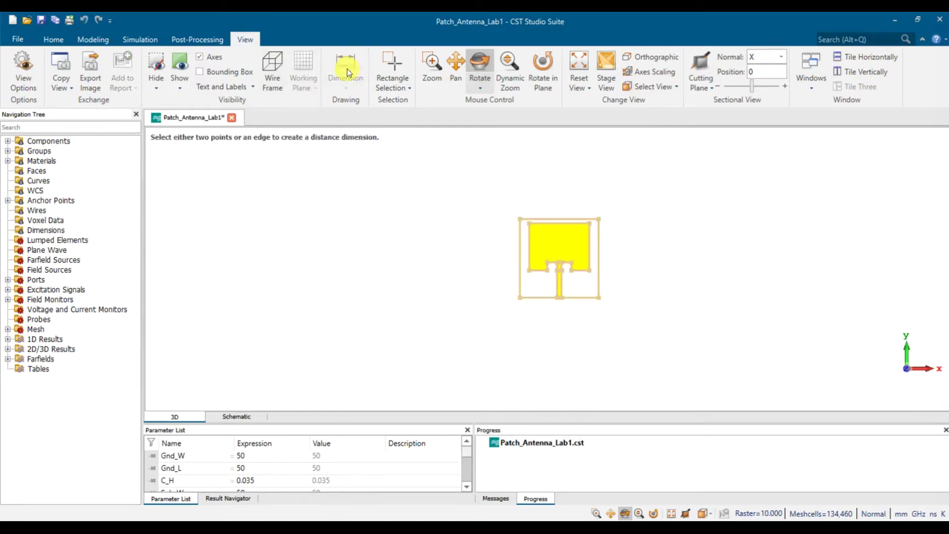
# Dimension the 50.00 mm ground width and 38.39 mm patch width above the model
pyautogui.click(519, 219)
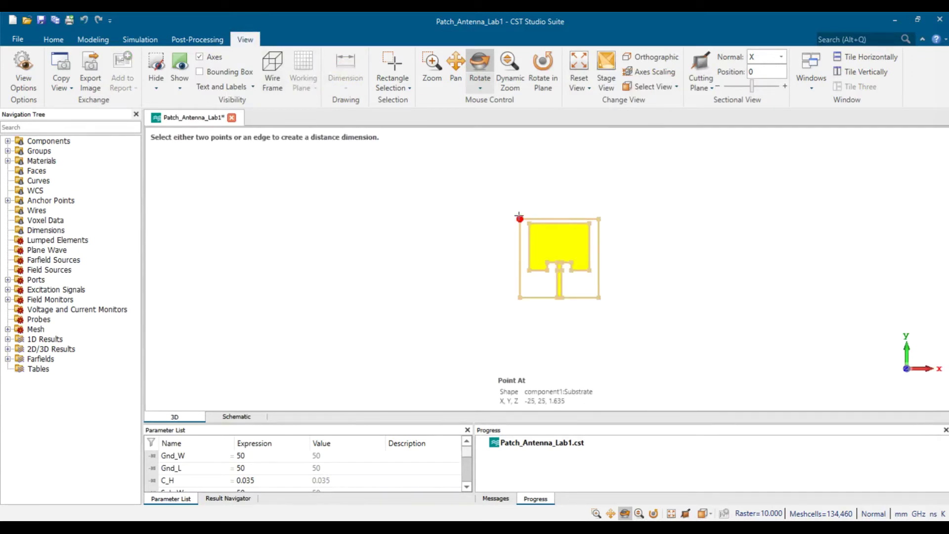
pyautogui.click(599, 219)
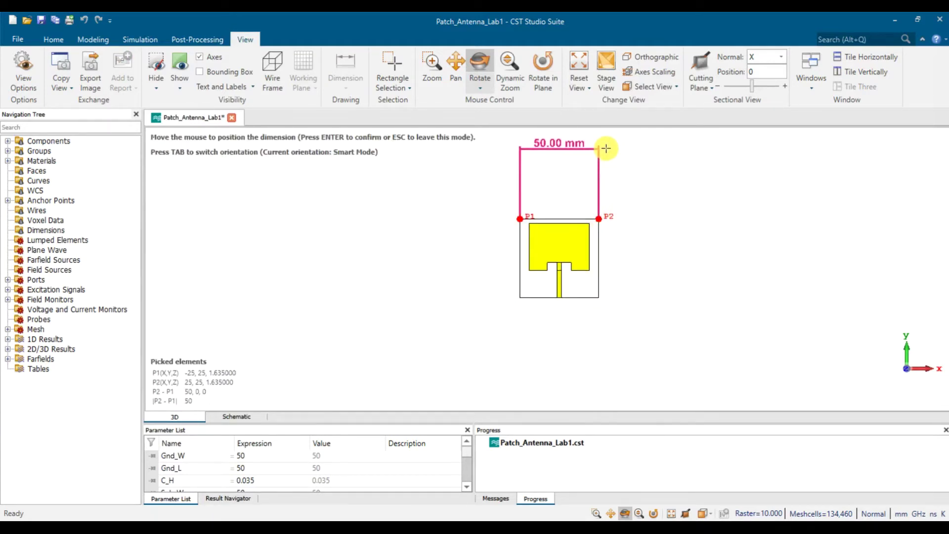
pyautogui.click(605, 147)
pyautogui.click(332, 80)
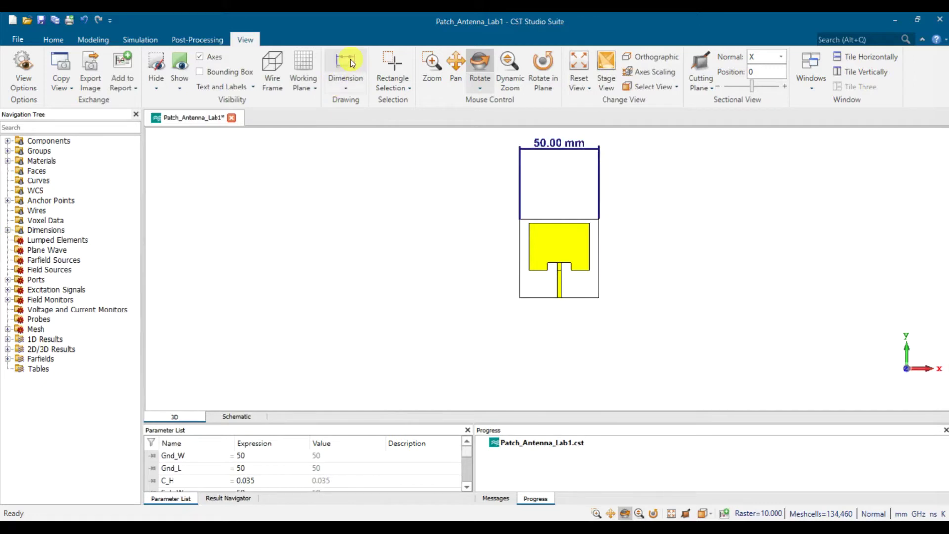
pyautogui.click(557, 223)
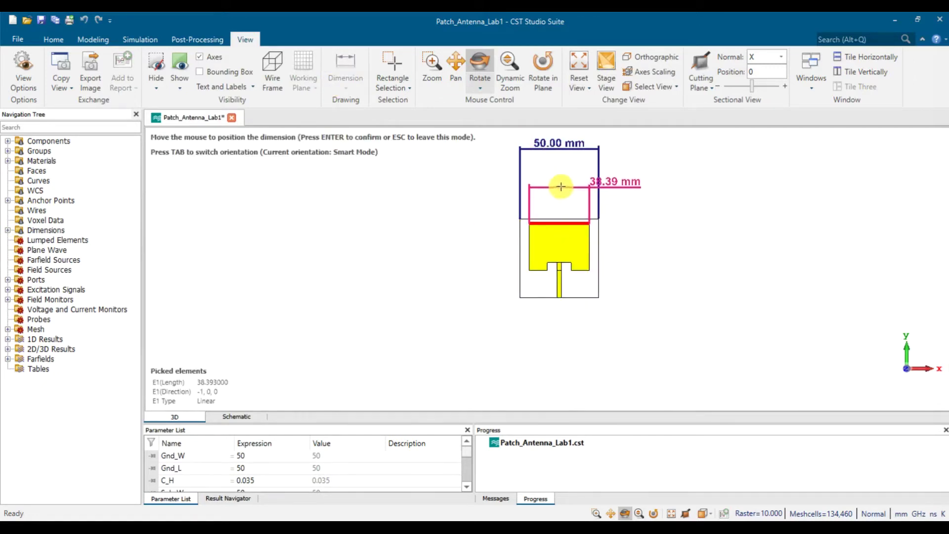
pyautogui.click(561, 167)
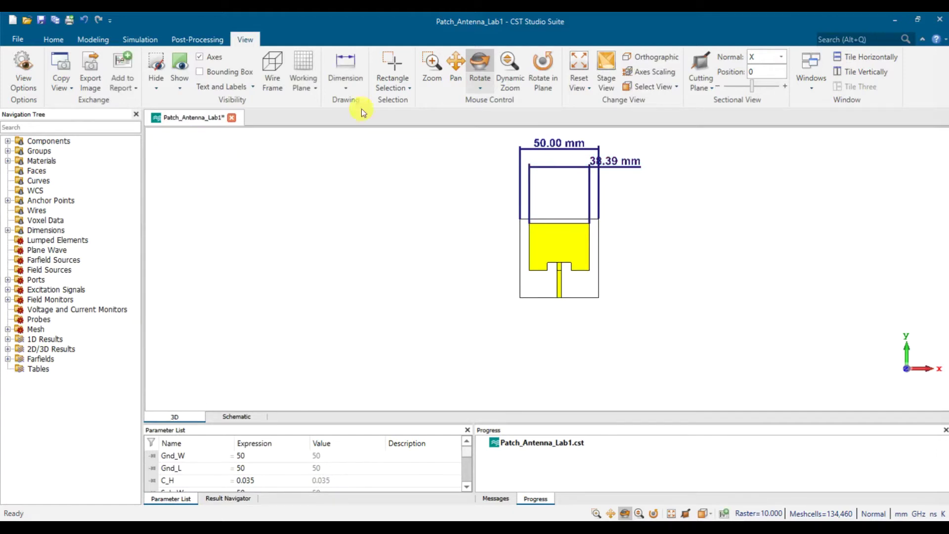
# Add the 50.00 mm ground length and 29.77 mm patch length dimensions on the left
pyautogui.click(354, 64)
pyautogui.click(519, 278)
pyautogui.click(450, 265)
pyautogui.click(346, 65)
pyautogui.click(529, 233)
pyautogui.click(479, 245)
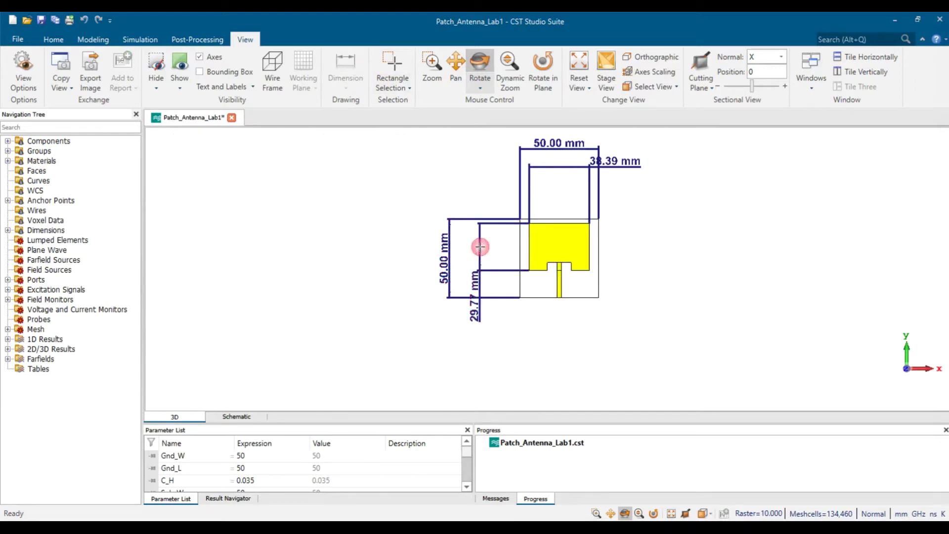
# Dimension the 5.00 mm feed notch depth on the right side
pyautogui.click(366, 81)
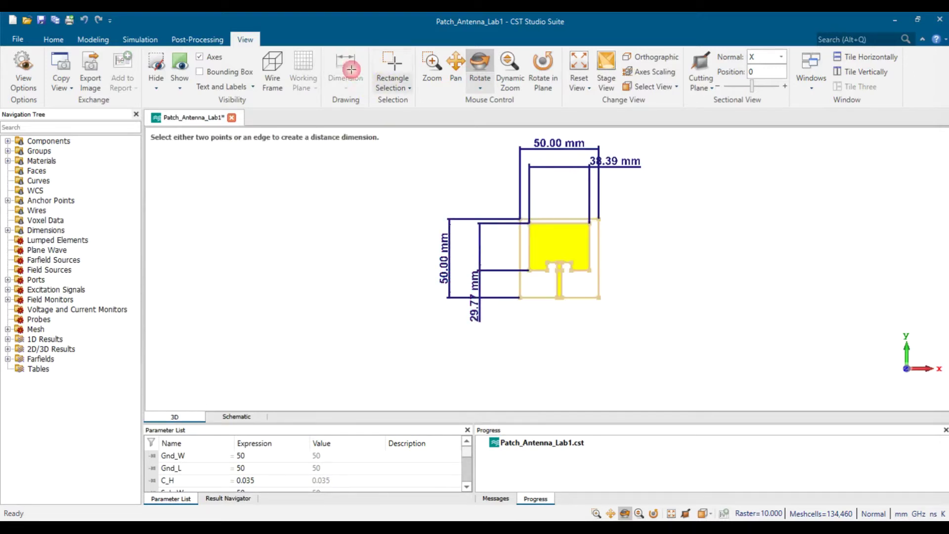
pyautogui.click(572, 271)
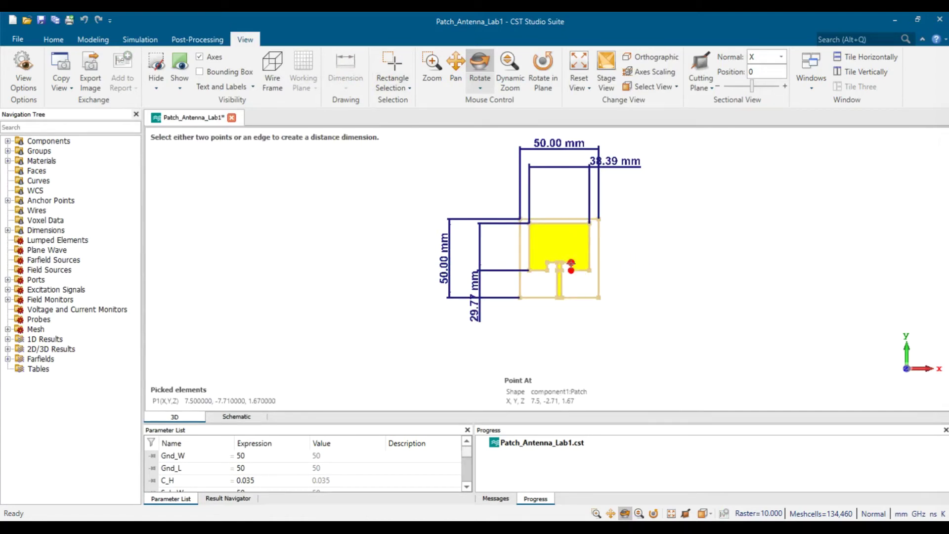
pyautogui.click(571, 262)
pyautogui.click(631, 261)
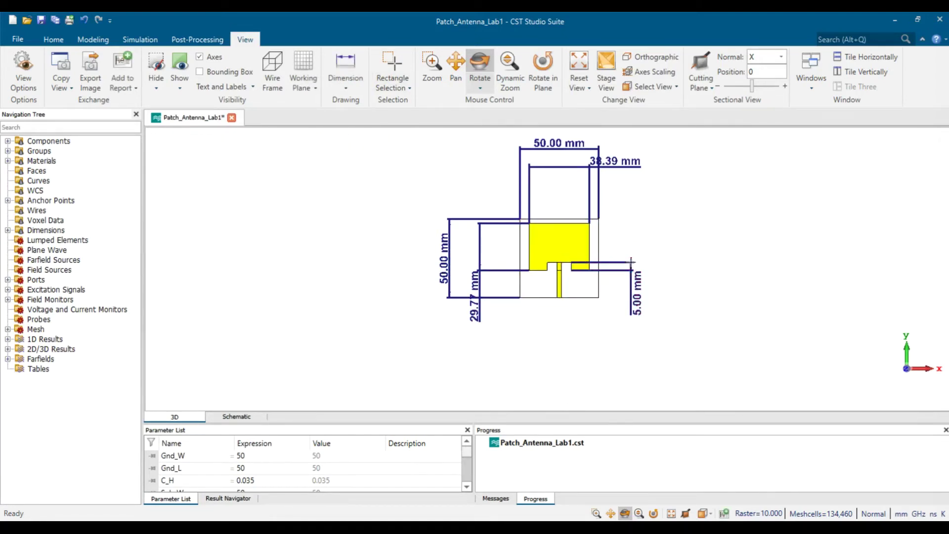
pyautogui.click(338, 61)
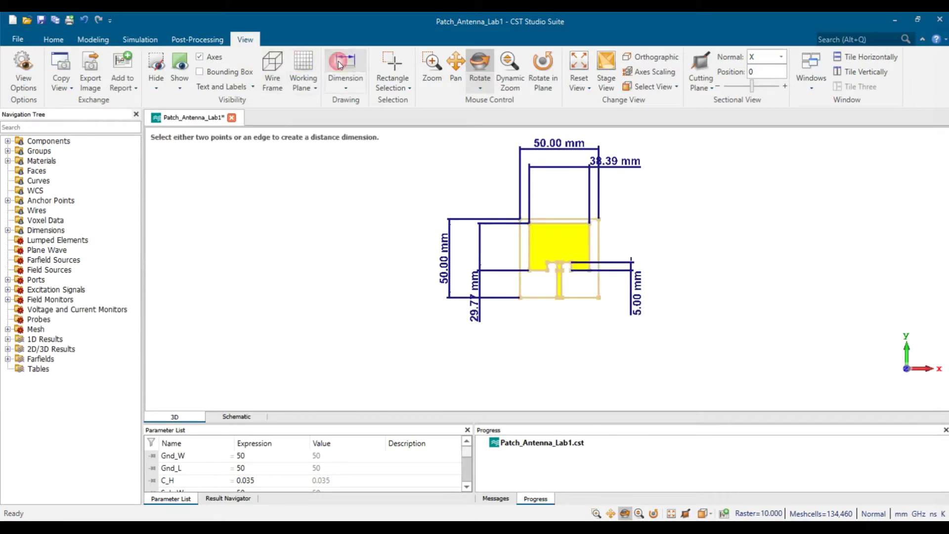
# Place the 15.00 mm feed notch width dimension below the model
pyautogui.click(549, 264)
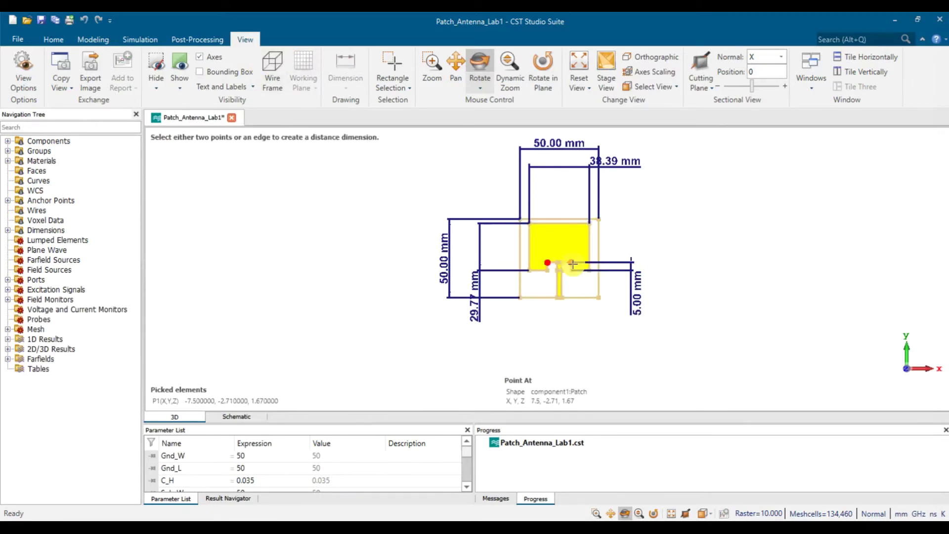
pyautogui.click(572, 263)
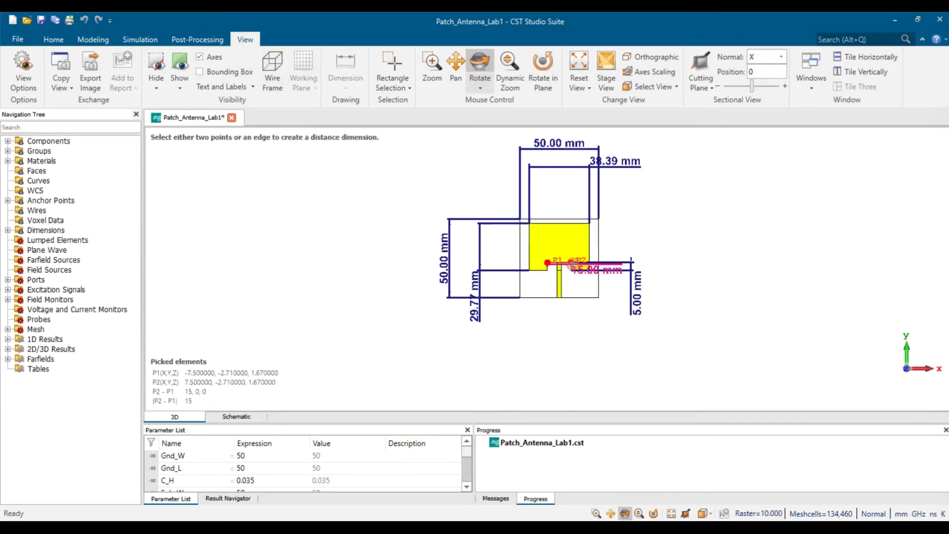
pyautogui.click(575, 350)
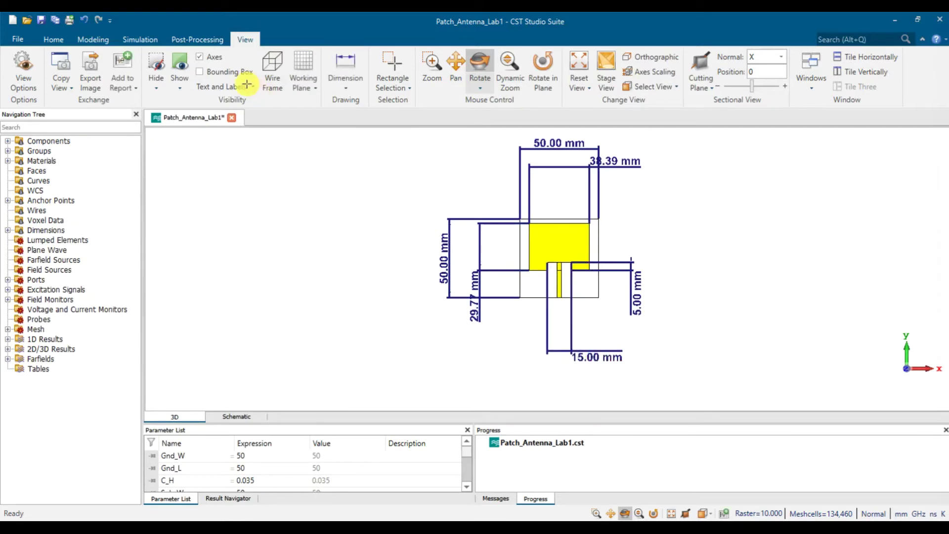
# Dimension the 3.11 mm feedline width from its bottom edge
pyautogui.click(349, 68)
pyautogui.scroll(-2, 568, 314)
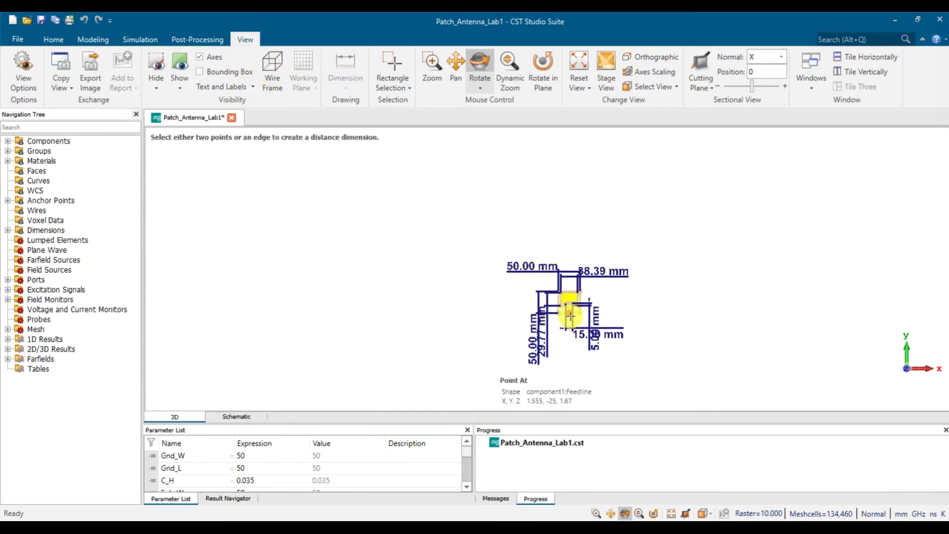
pyautogui.scroll(10, 569, 317)
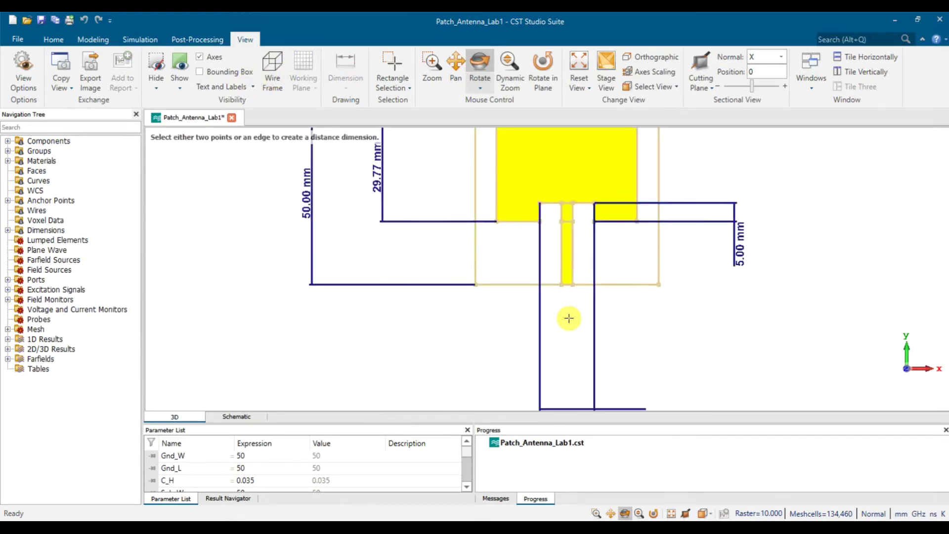
pyautogui.click(575, 286)
pyautogui.scroll(-4, 571, 317)
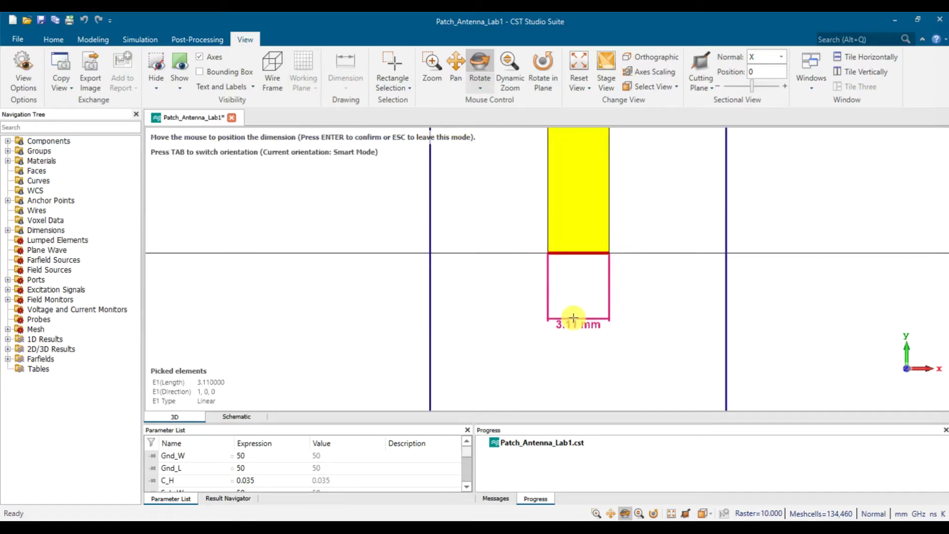
pyautogui.click(574, 388)
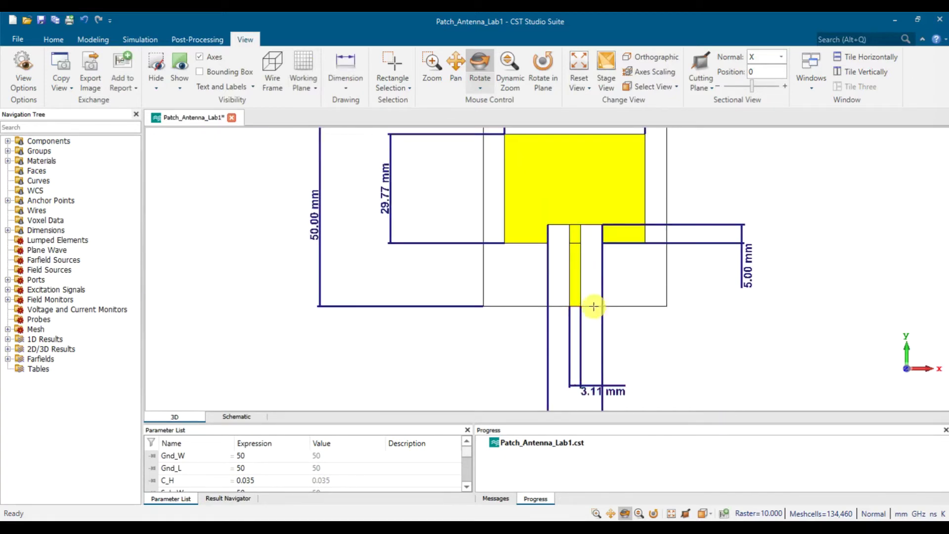
# Reframe the view and select the 50.00 mm and 3.11 mm dimensions
pyautogui.scroll(-4, 602, 269)
pyautogui.scroll(2, 641, 268)
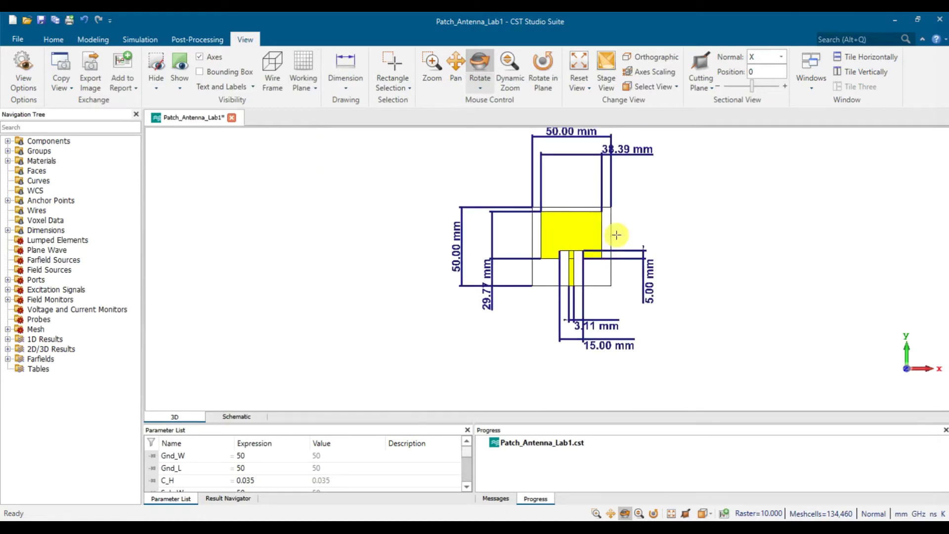
pyautogui.moveTo(591, 219); pyautogui.dragTo(535, 233, button='middle')
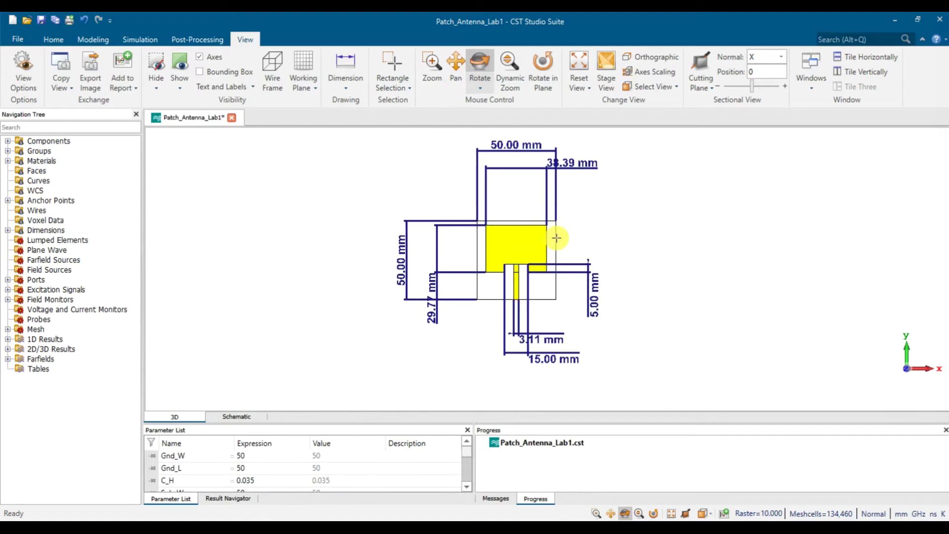
pyautogui.click(523, 150)
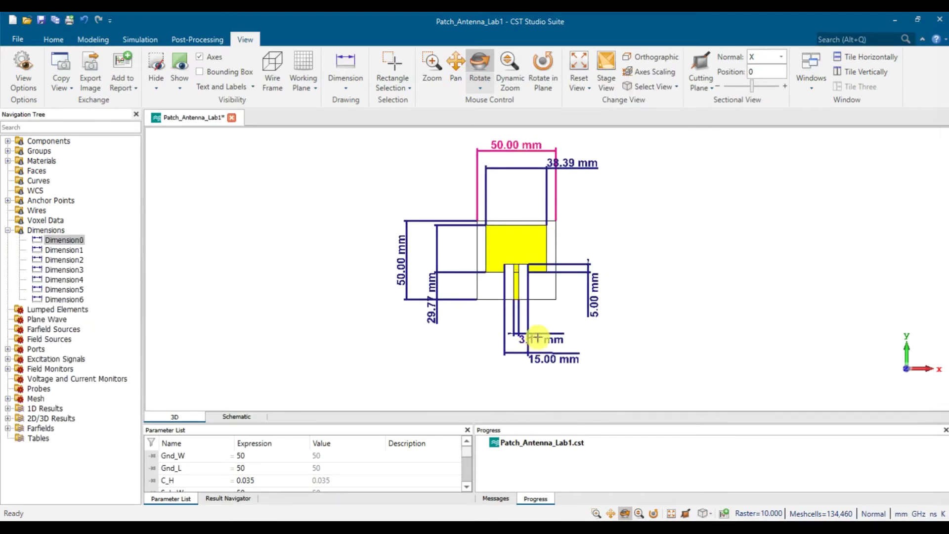
pyautogui.click(537, 338)
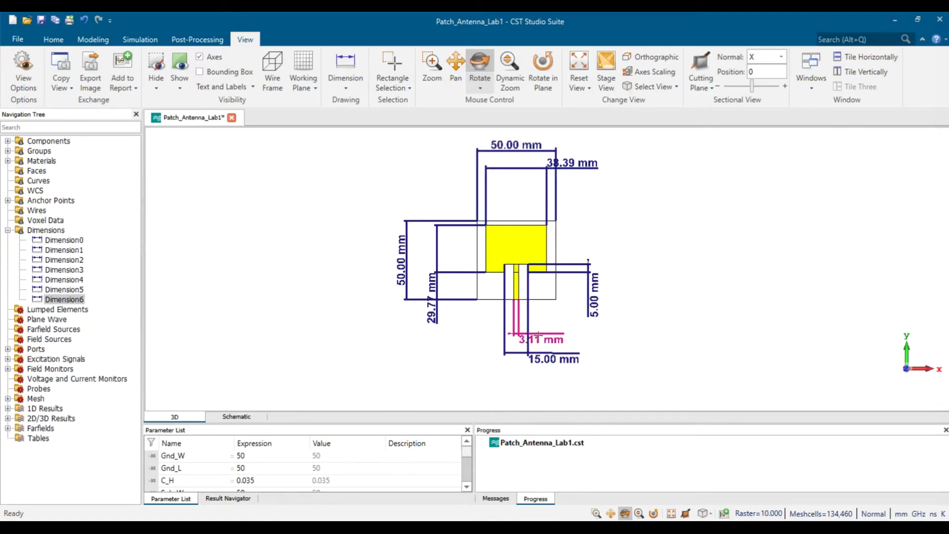
# Reposition Dimension6 (3.11 mm) via Edit Properties so it sits nearer the feedline
pyautogui.click(52, 230)
pyautogui.click(74, 300)
pyautogui.rightClick(74, 301)
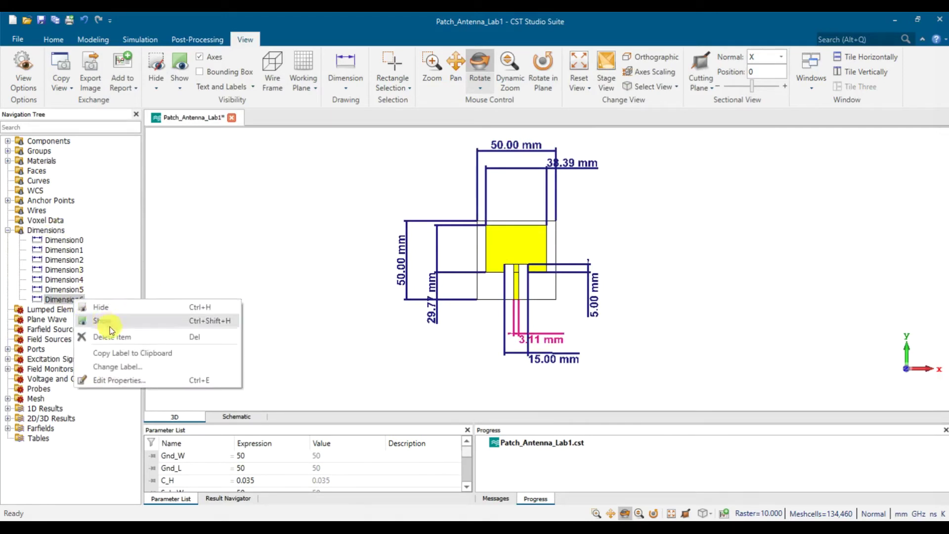
pyautogui.click(125, 379)
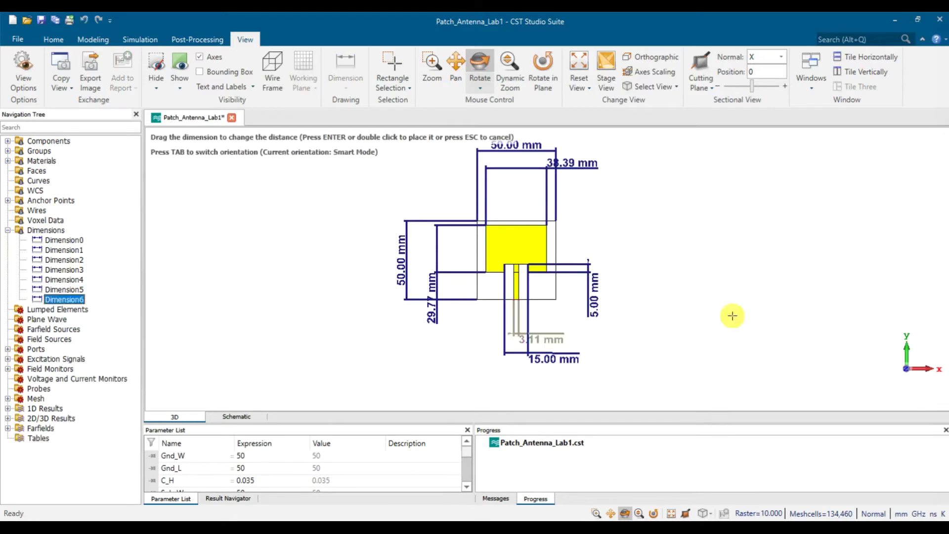
pyautogui.doubleClick(557, 326)
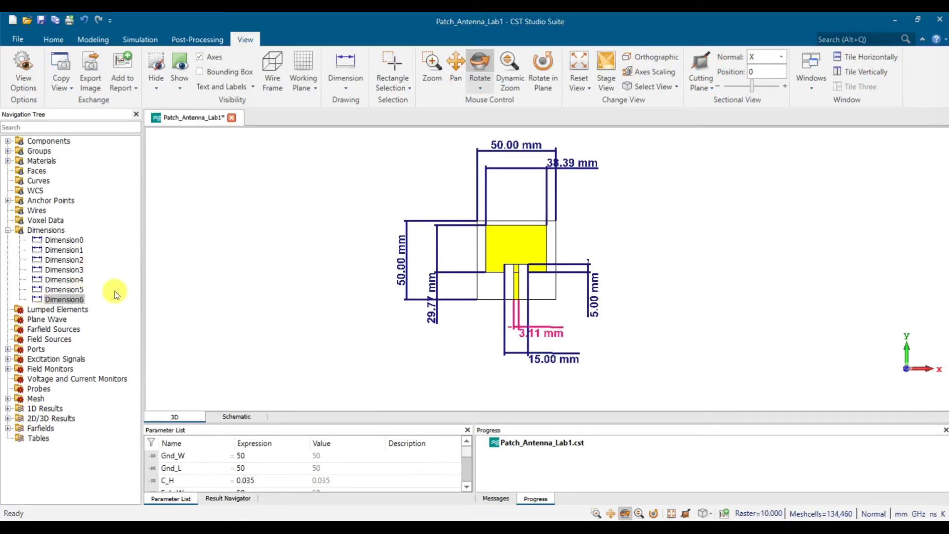
# Select Dimension3 through Dimension6 in the Navigation Tree
pyautogui.keyDown('ctrl'); pyautogui.click(64, 260); pyautogui.keyUp('ctrl')
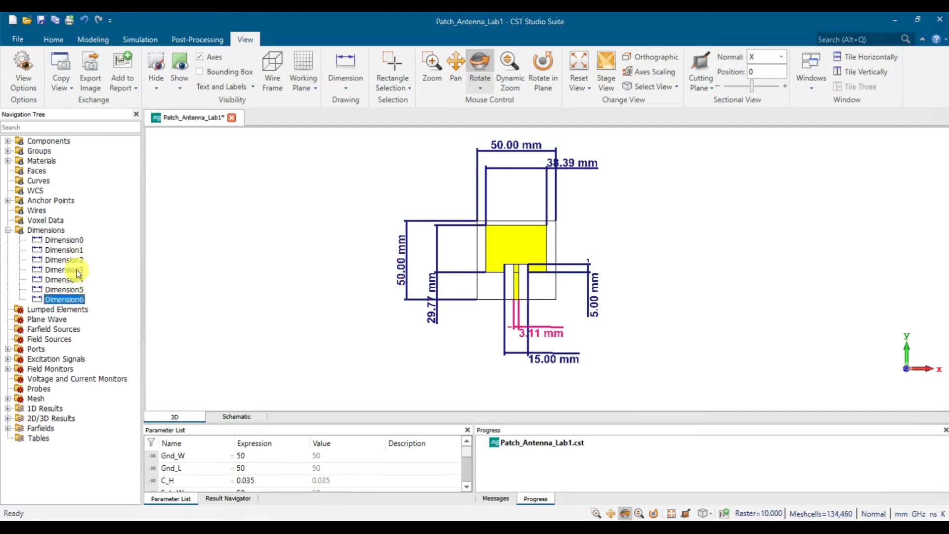
pyautogui.click(64, 269)
pyautogui.keyDown('shift'); pyautogui.click(78, 299); pyautogui.keyUp('shift')
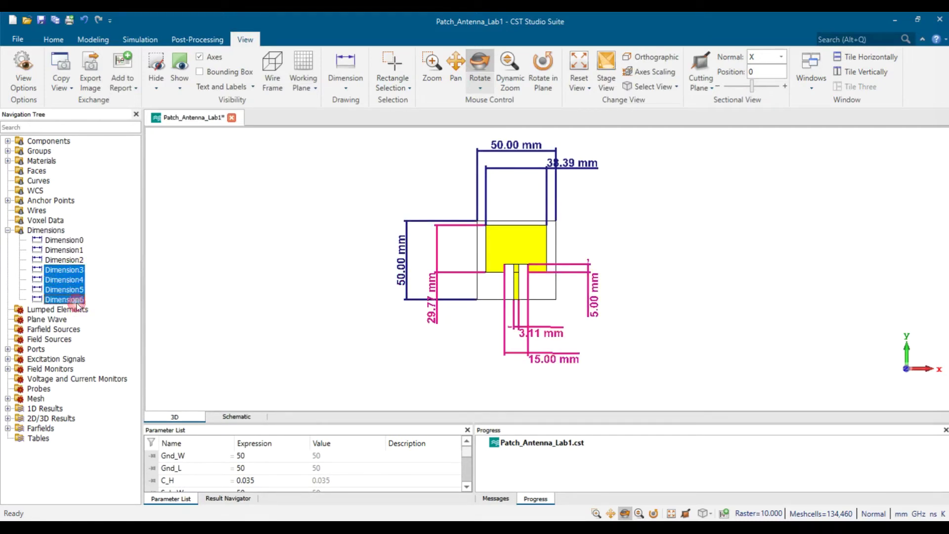
# Hide Dimension3–6, then show the 5.00 mm Dimension4 again
pyautogui.rightClick(78, 307)
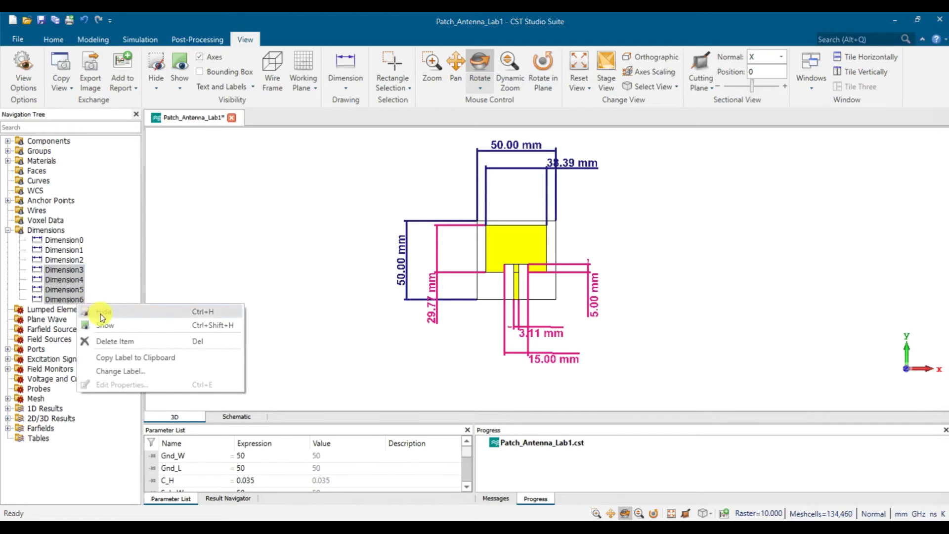
pyautogui.click(99, 312)
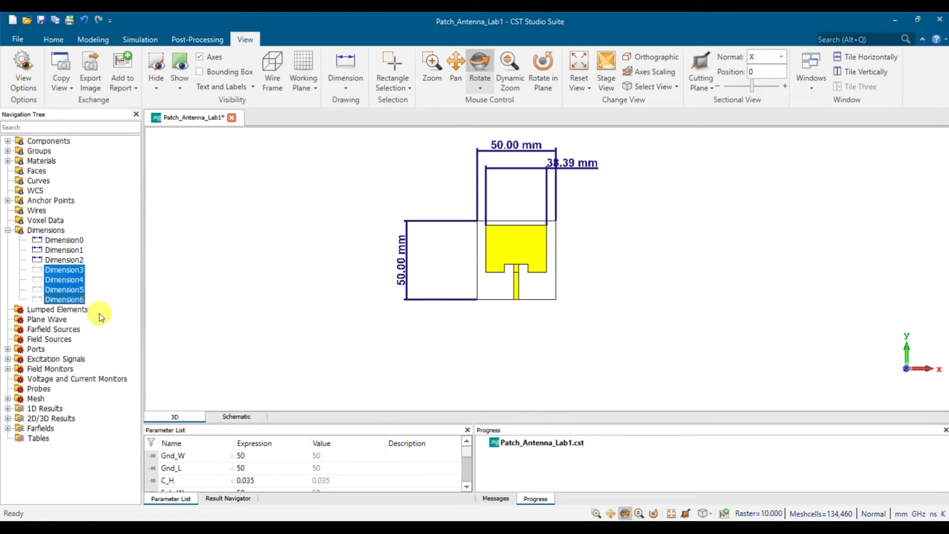
pyautogui.rightClick(69, 270)
pyautogui.press('Escape')
pyautogui.click(66, 281)
pyautogui.rightClick(66, 281)
pyautogui.click(109, 300)
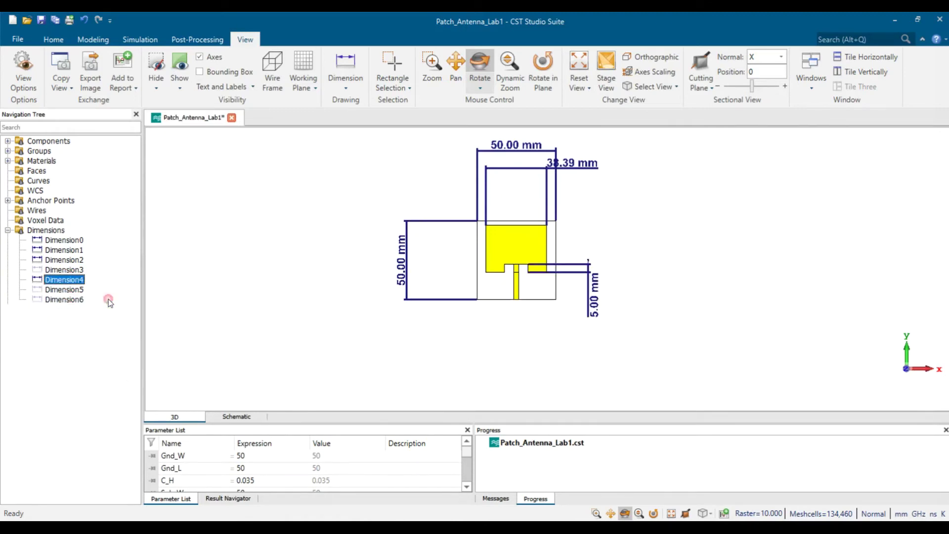
# Select Dimension0 through Dimension6 and delete them all
pyautogui.click(59, 240)
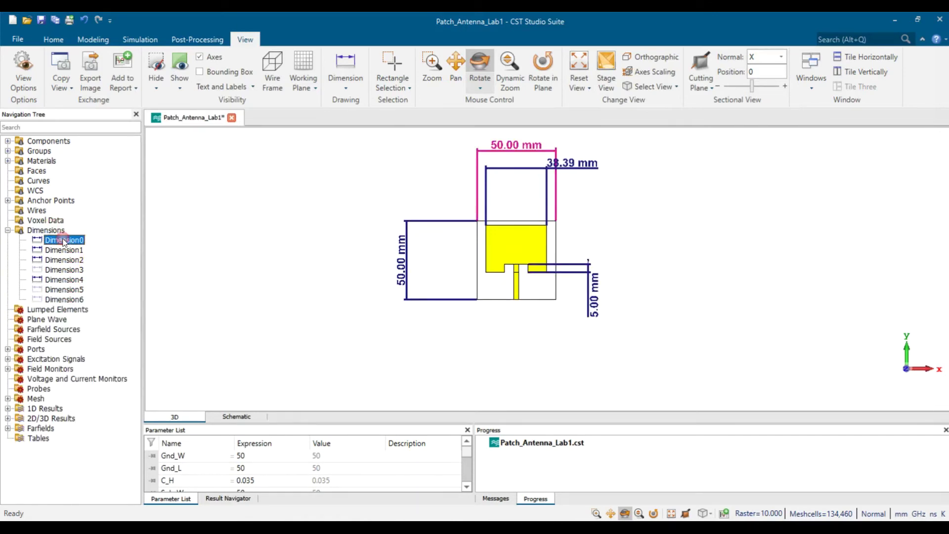
pyautogui.keyDown('shift'); pyautogui.click(77, 300); pyautogui.keyUp('shift')
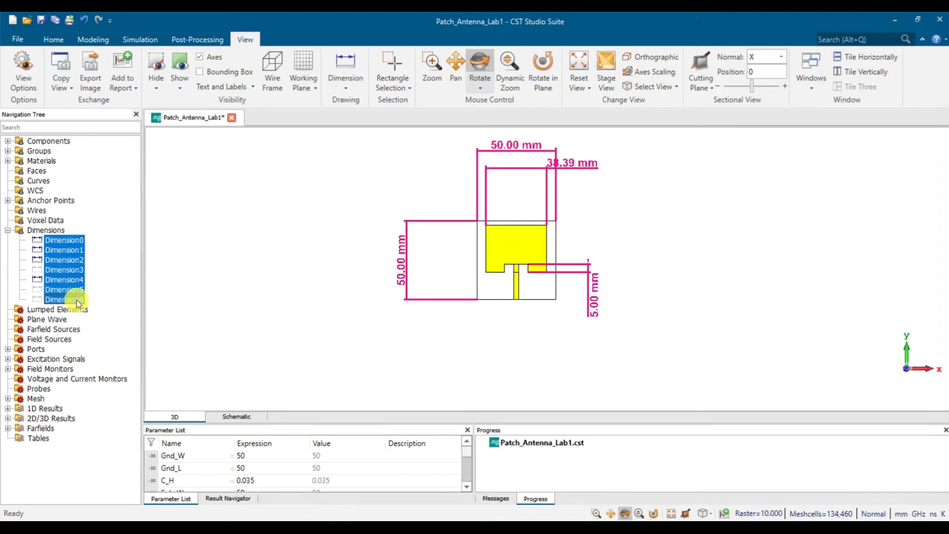
pyautogui.rightClick(77, 302)
pyautogui.click(120, 333)
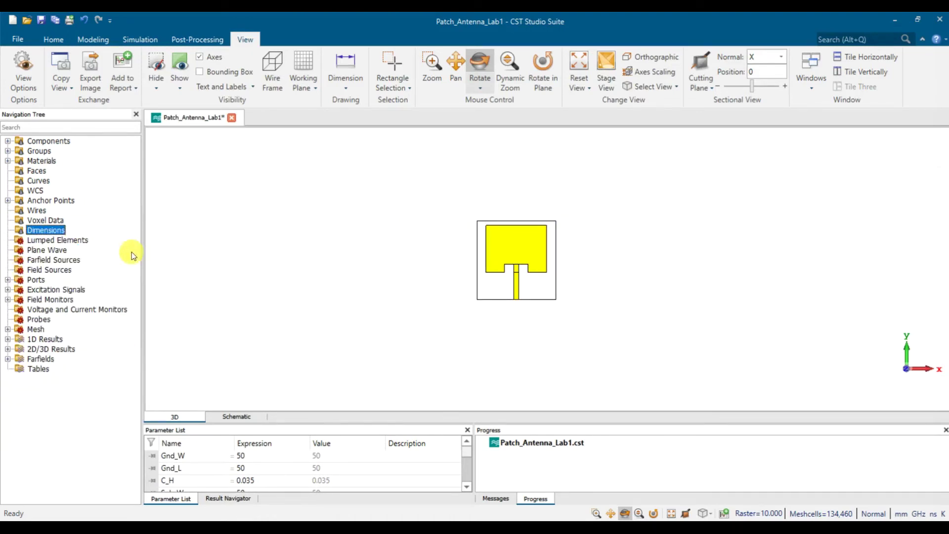
pyautogui.click(53, 41)
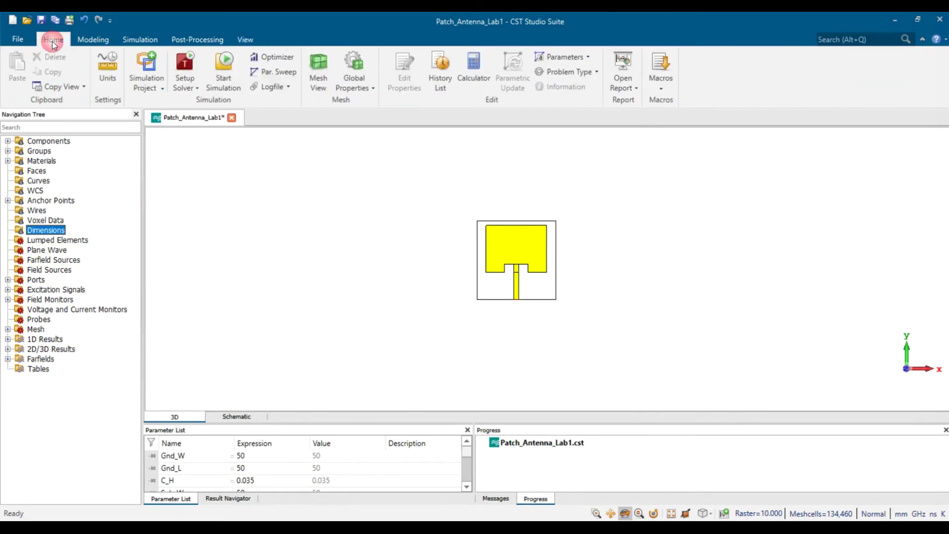
# Remove history entries 46–52 from the History List, confirm, and update the model
pyautogui.click(437, 61)
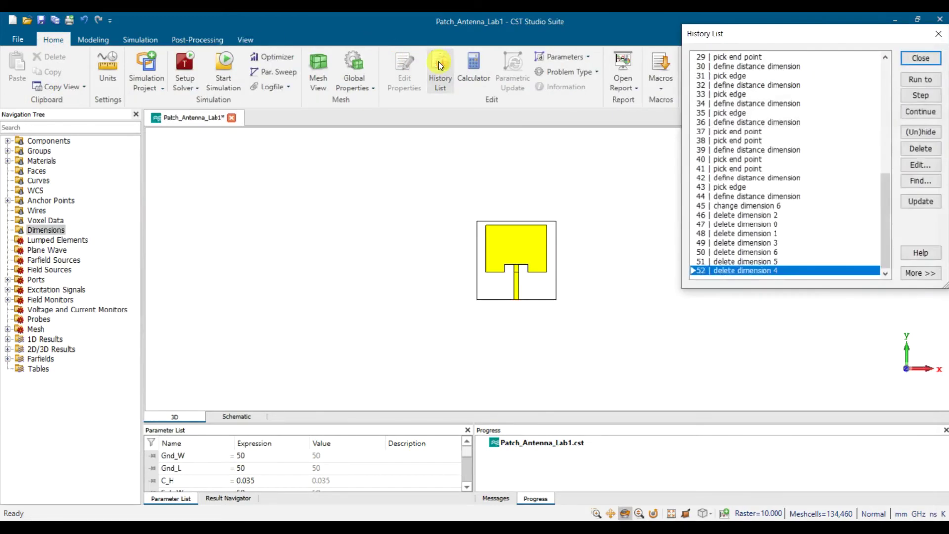
pyautogui.keyDown('shift'); pyautogui.click(756, 215); pyautogui.keyUp('shift')
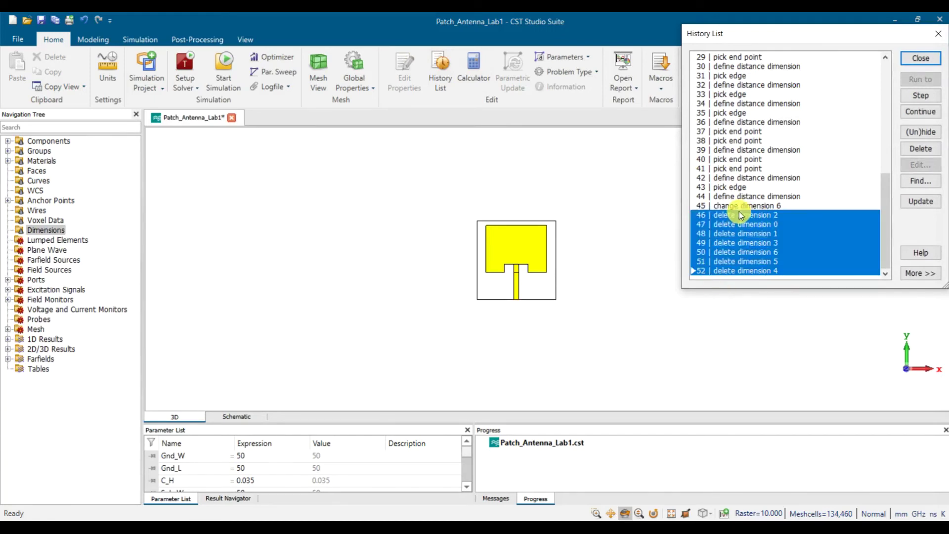
pyautogui.click(924, 151)
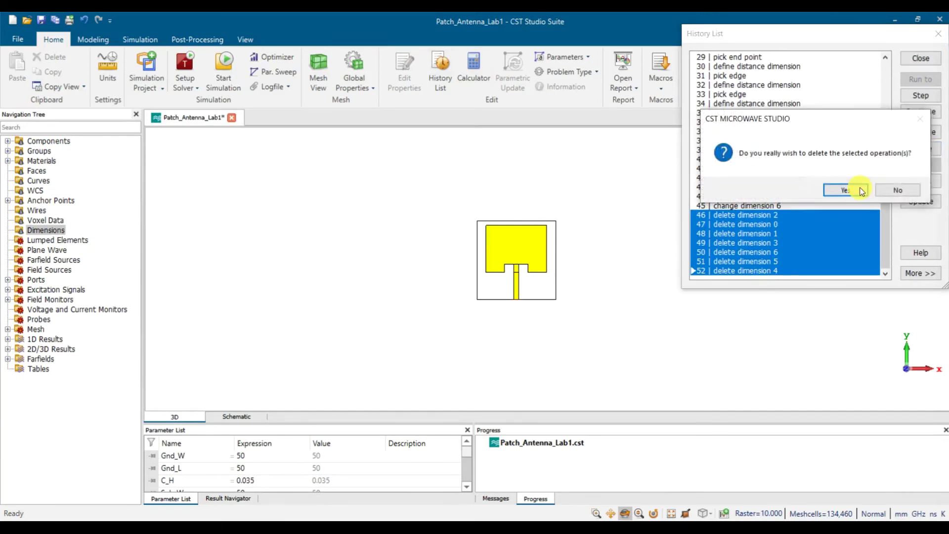
pyautogui.click(858, 191)
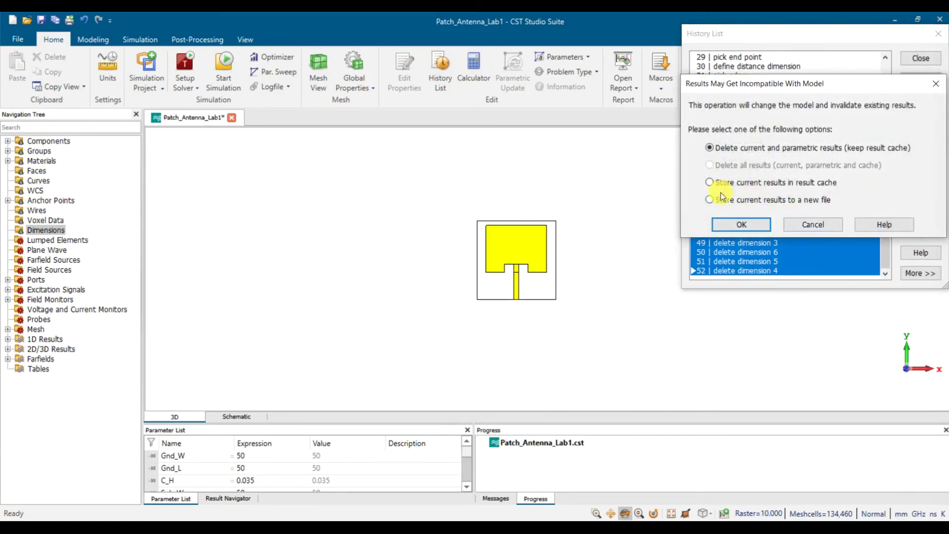
pyautogui.click(740, 224)
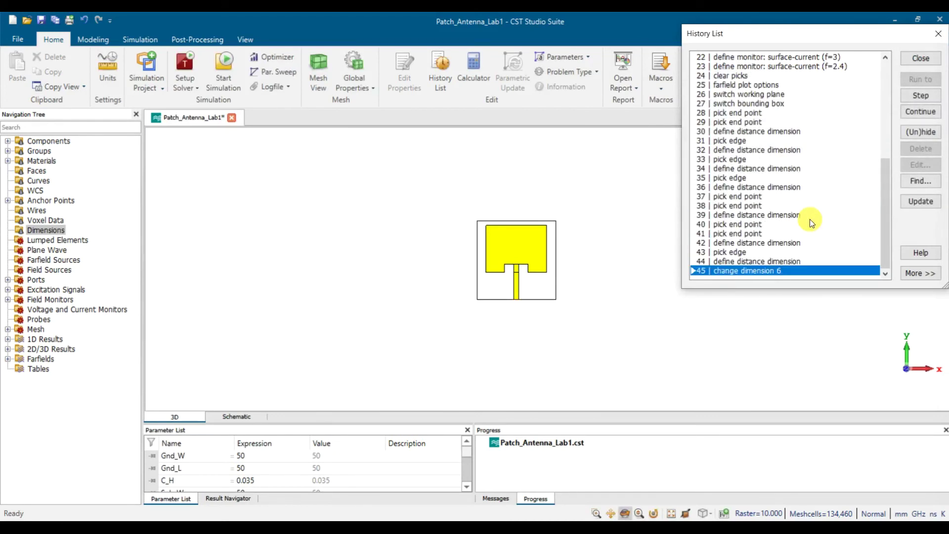
pyautogui.click(914, 203)
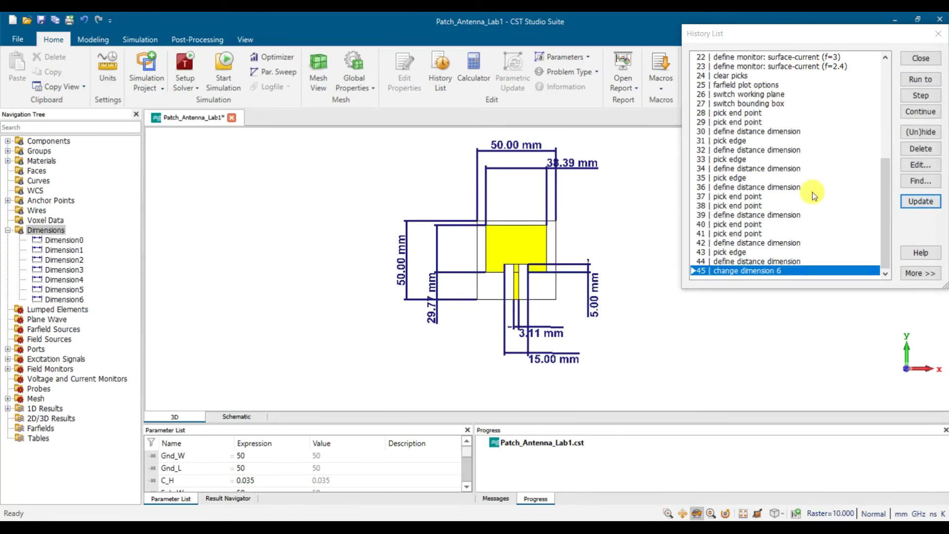
# Review the earlier dimension history entries 34–43, then close the History List
pyautogui.click(761, 140)
pyautogui.click(761, 131)
pyautogui.click(764, 150)
pyautogui.click(773, 169)
pyautogui.moveTo(773, 170); pyautogui.dragTo(760, 278)
pyautogui.click(928, 63)
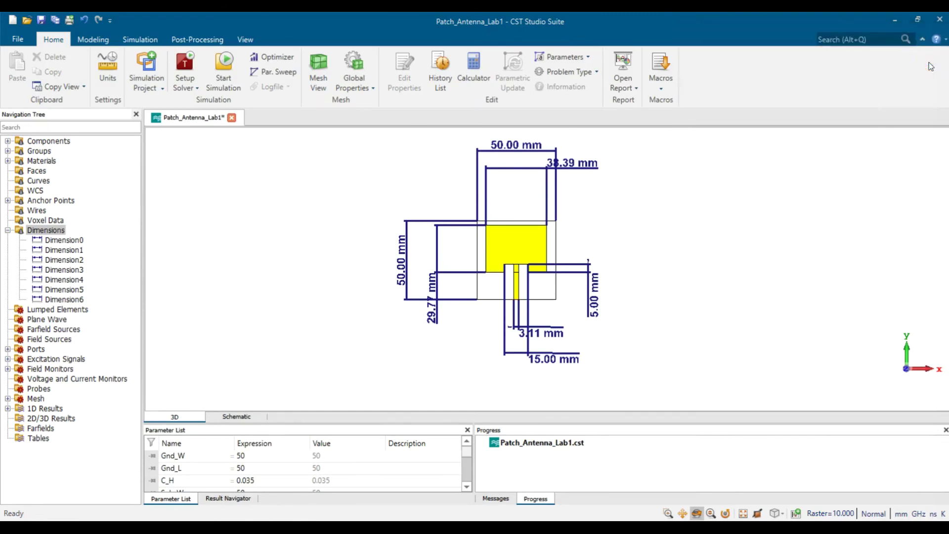
# Zoom to the board edge and add the 1.60 mm substrate thickness dimension
pyautogui.moveTo(661, 265); pyautogui.dragTo(479, 279)
pyautogui.scroll(5, 495, 229)
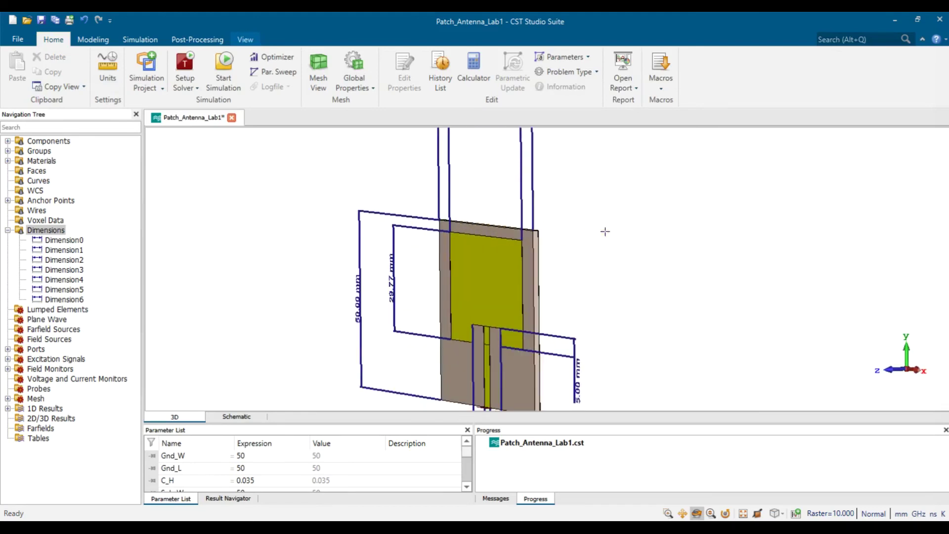
pyautogui.scroll(4, 516, 237)
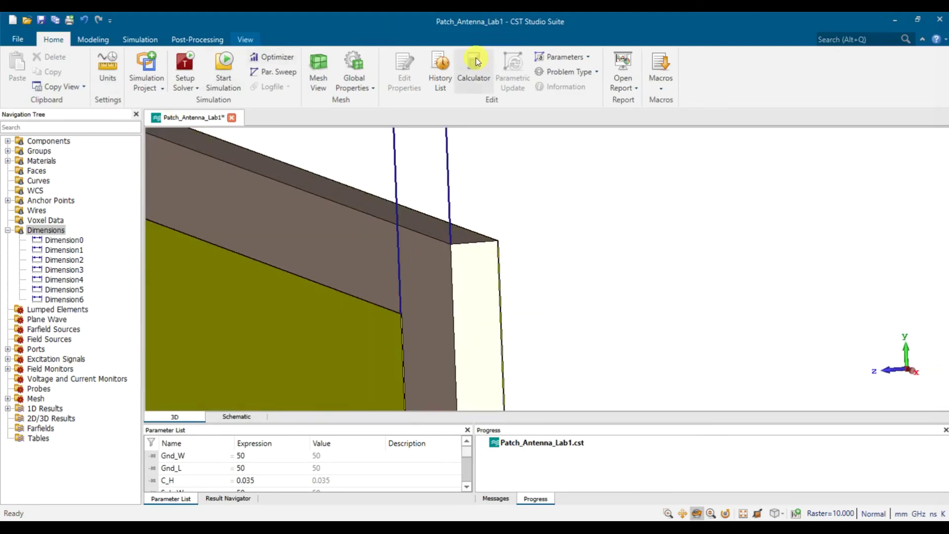
pyautogui.click(244, 41)
pyautogui.click(343, 66)
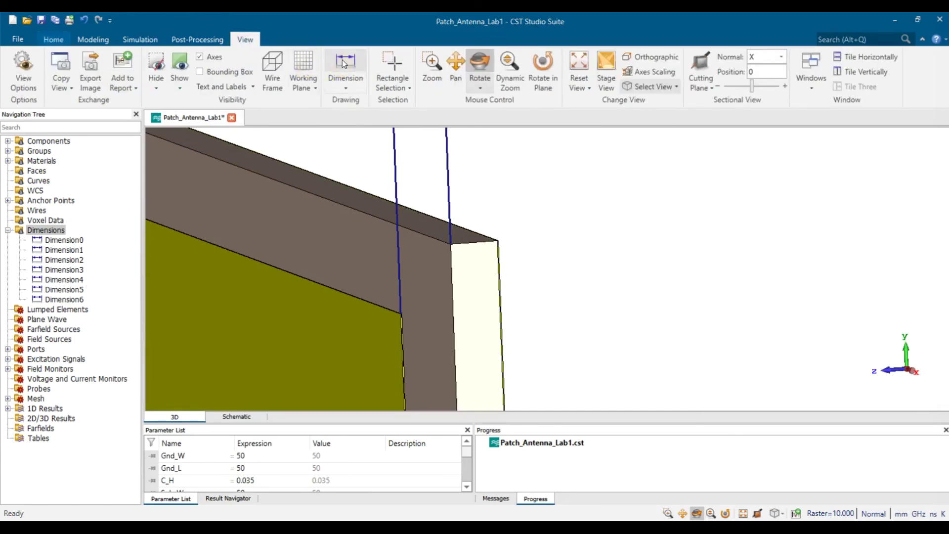
pyautogui.click(482, 242)
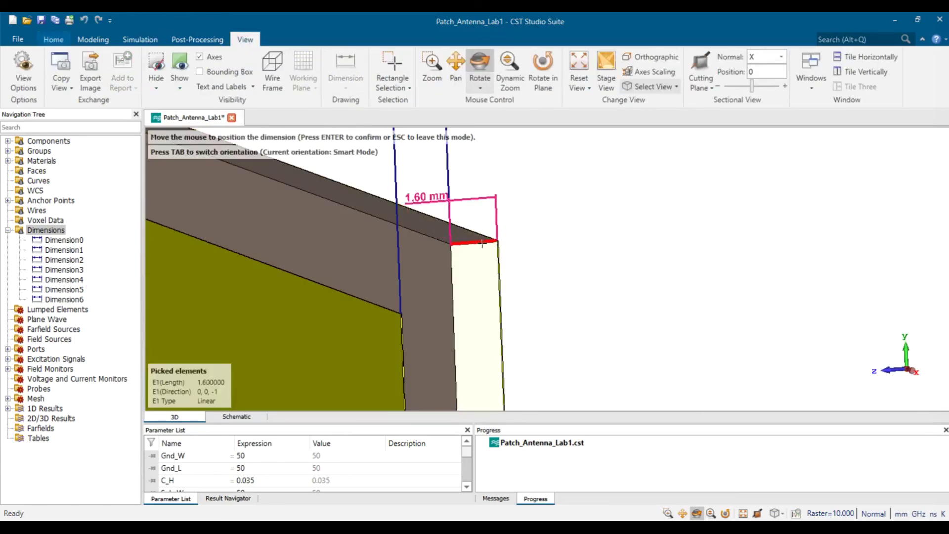
pyautogui.click(551, 157)
pyautogui.scroll(-3, 489, 263)
pyautogui.scroll(4, 409, 265)
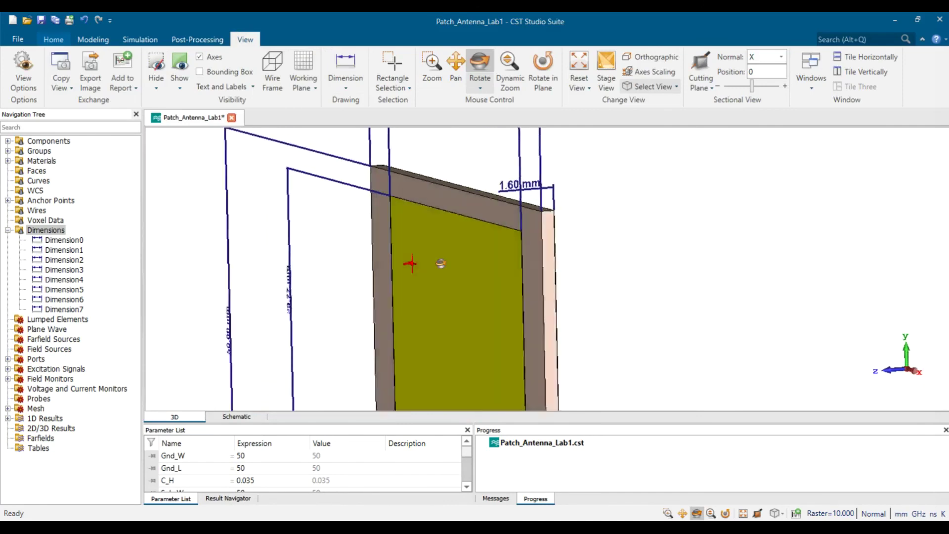
pyautogui.click(670, 86)
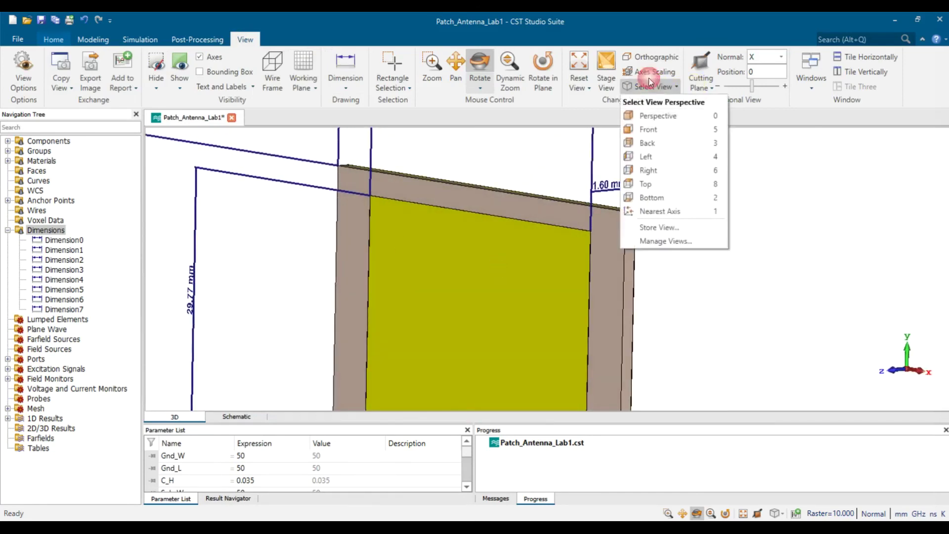
# Return to the Front view, checking the 1.60 mm thickness, with all eight dimensions visible
pyautogui.click(653, 127)
pyautogui.scroll(-5, 654, 205)
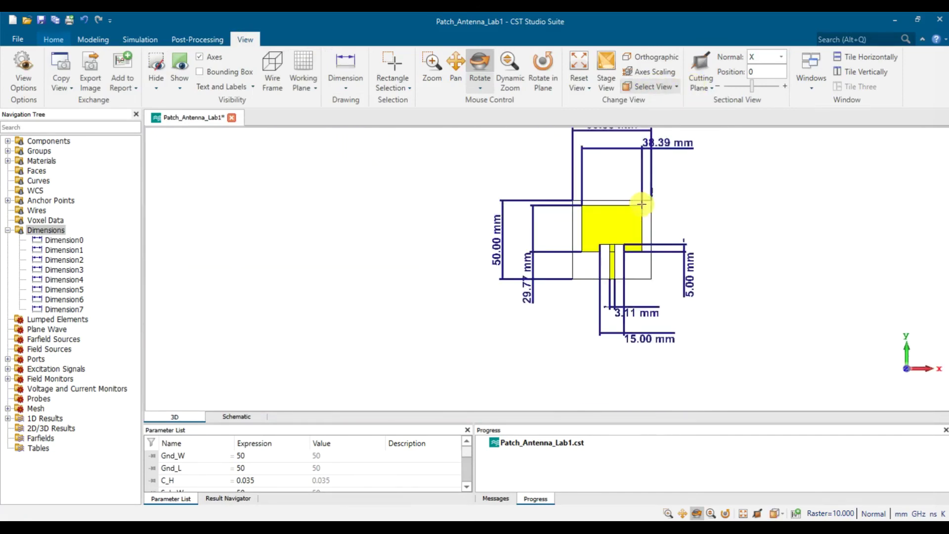
pyautogui.scroll(-2, 637, 207)
pyautogui.scroll(-2, 637, 218)
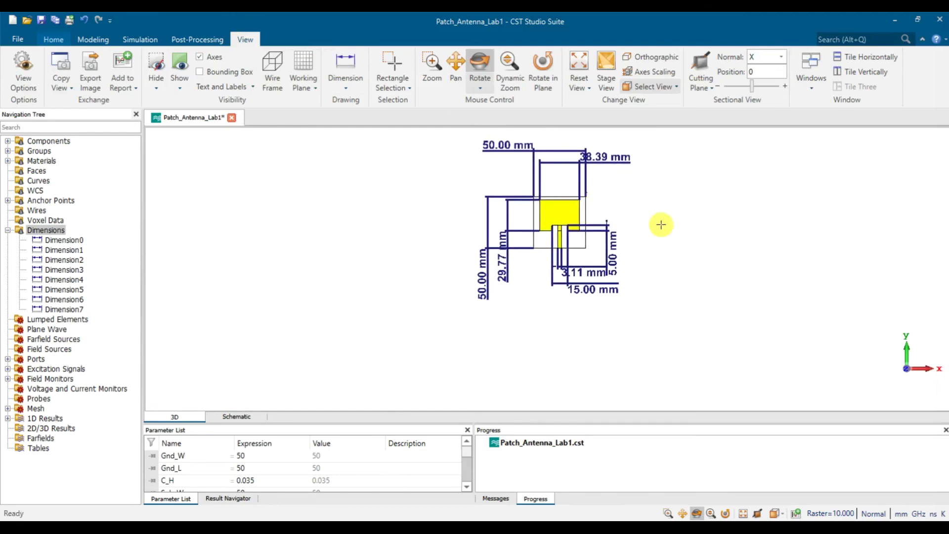
pyautogui.moveTo(644, 221); pyautogui.dragTo(499, 227)
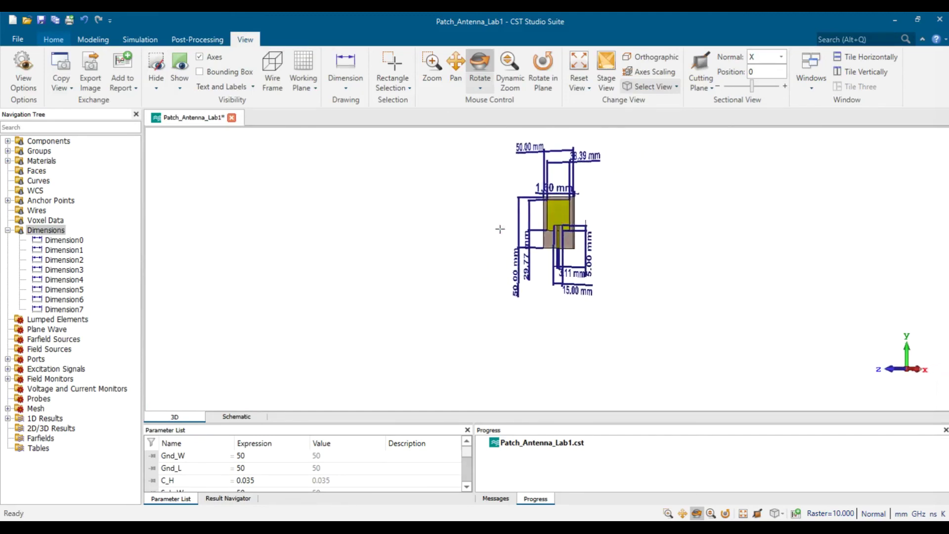
pyautogui.scroll(5, 588, 191)
pyautogui.scroll(2, 538, 193)
pyautogui.scroll(3, 510, 231)
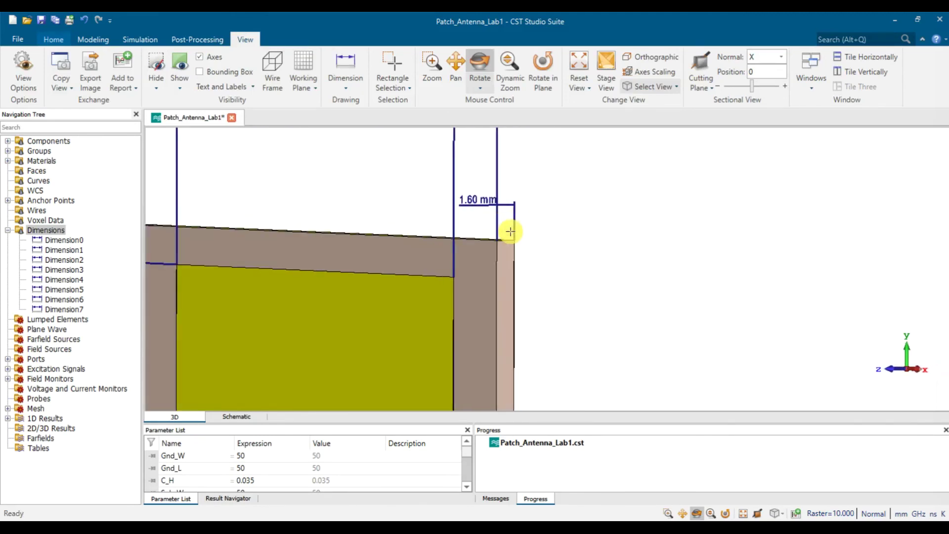
pyautogui.scroll(-5, 504, 233)
pyautogui.moveTo(474, 267); pyautogui.dragTo(607, 273)
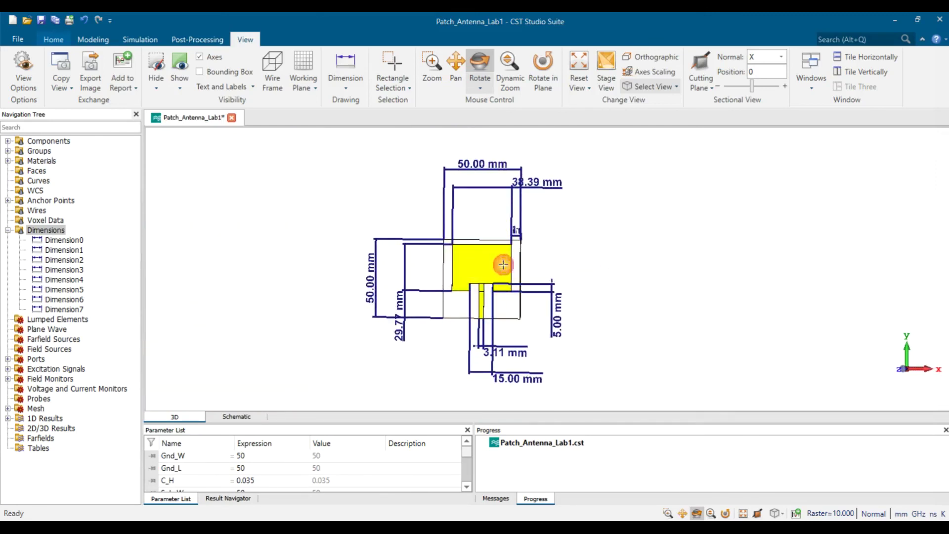
pyautogui.scroll(2, 475, 262)
pyautogui.scroll(-2, 476, 263)
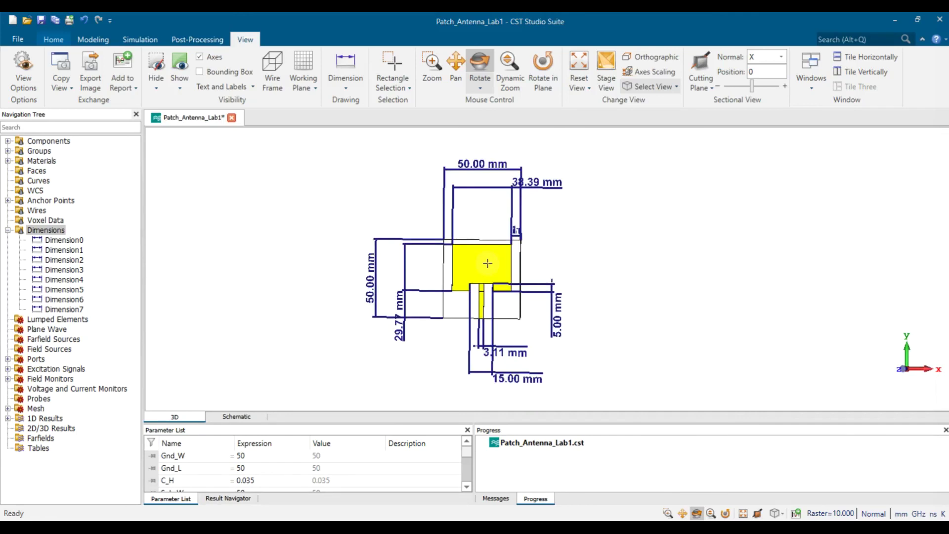